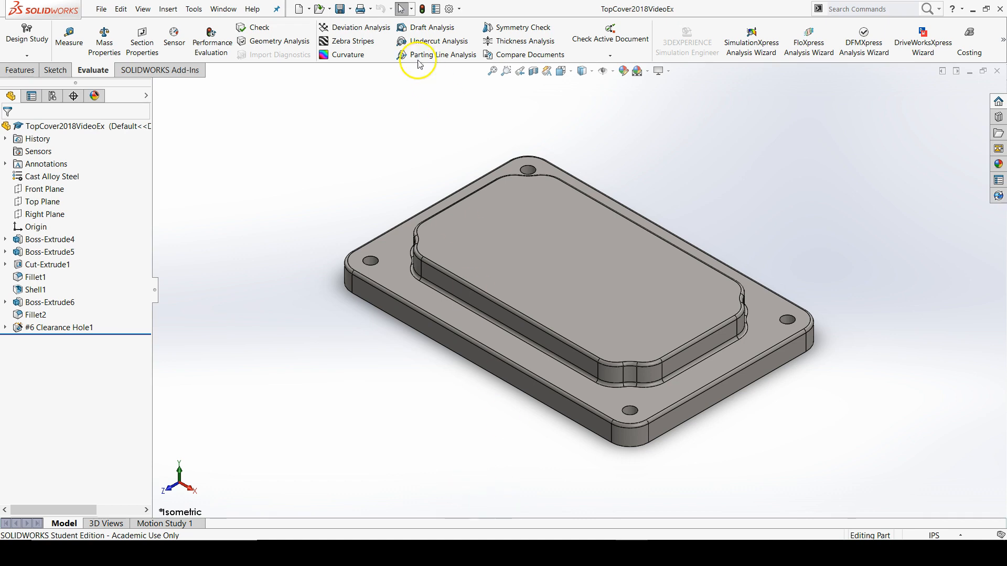
Step: Create a drawing from the open top cover part on a B (ANSI) Landscape sheet without a displayed sheet format
{"action": "left_click", "coordinate": [310, 8]}
{"action": "left_click", "coordinate": [338, 36]}
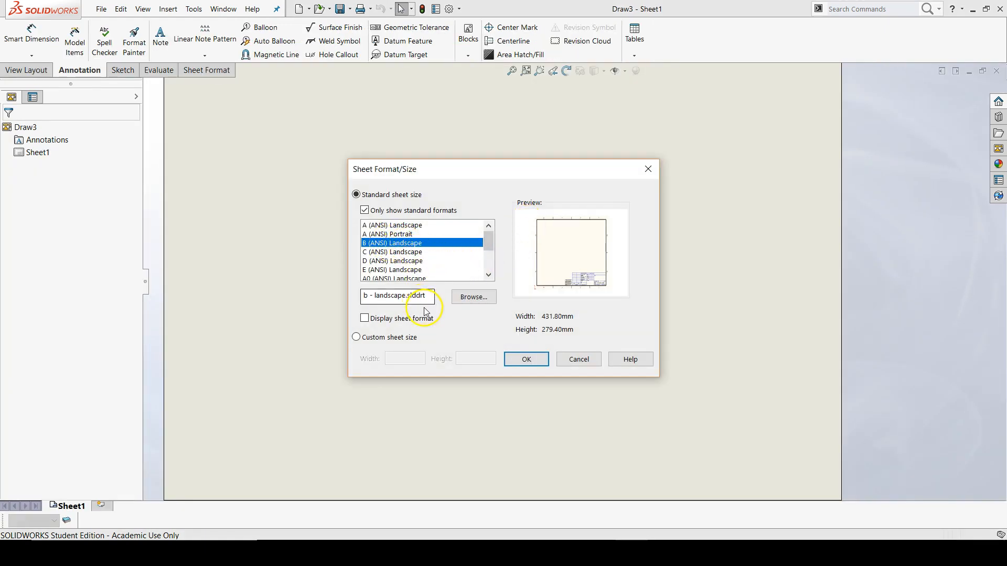
{"action": "left_click", "coordinate": [522, 358]}
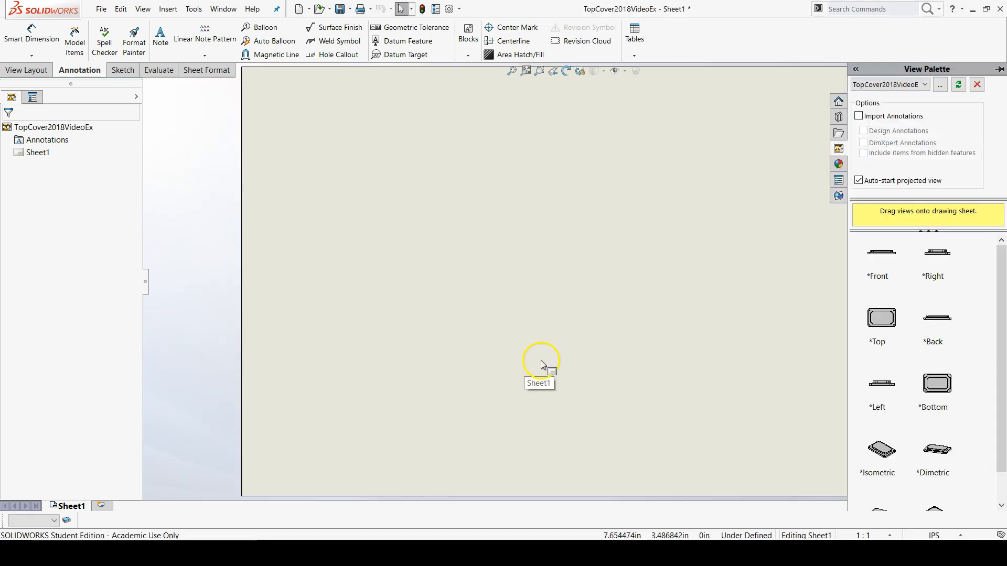
Step: Place the part's front view in the left half of the drawing sheet, slightly below mid-height
{"action": "scroll", "coordinate": [540, 360], "scroll_direction": "up", "scroll_amount": 1}
{"action": "scroll", "coordinate": [705, 273], "scroll_direction": "up", "scroll_amount": 1}
{"action": "scroll", "coordinate": [719, 267], "scroll_direction": "down", "scroll_amount": 1}
{"action": "left_click_drag", "start_coordinate": [882, 252], "coordinate": [412, 317]}
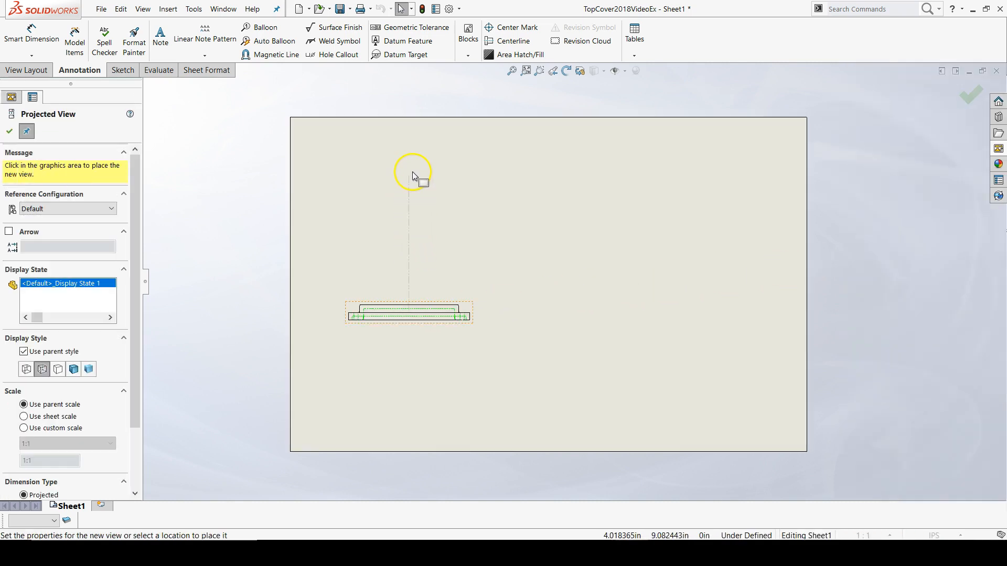
Step: Add projected top, bottom, right-side and isometric views from the front view
{"action": "left_click", "coordinate": [410, 177]}
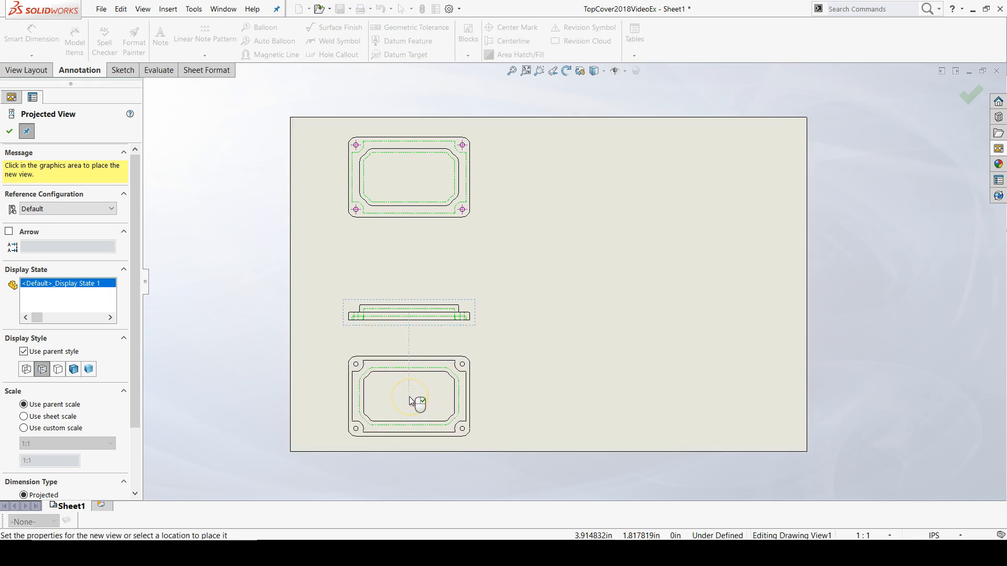
{"action": "left_click", "coordinate": [417, 391]}
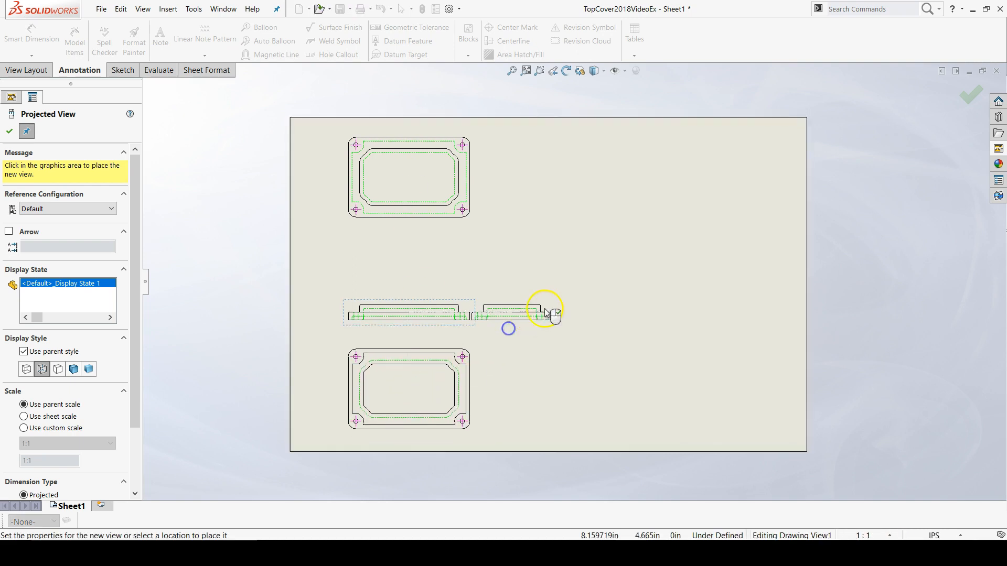
{"action": "left_click", "coordinate": [589, 311]}
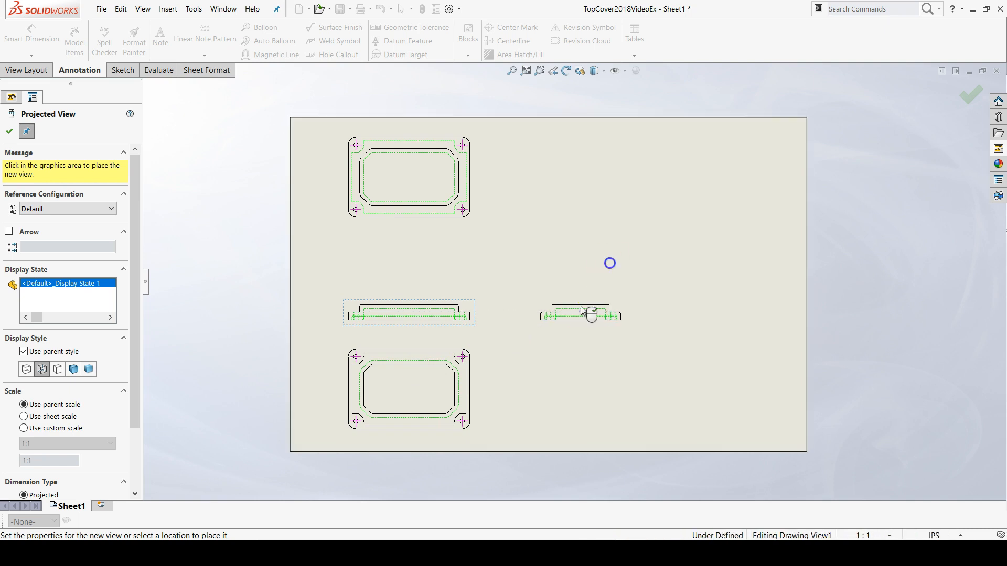
{"action": "left_click", "coordinate": [627, 226]}
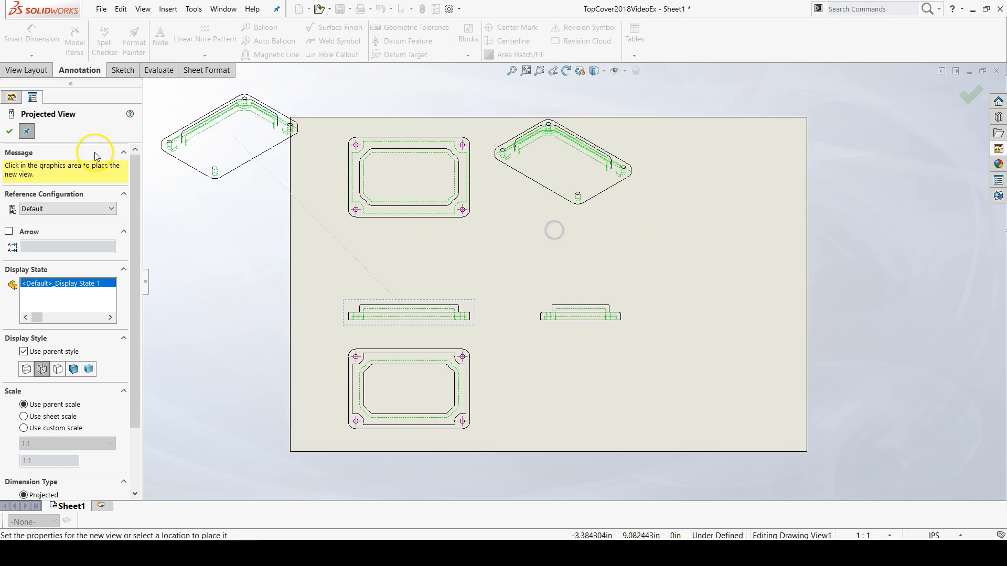
{"action": "left_click", "coordinate": [11, 134]}
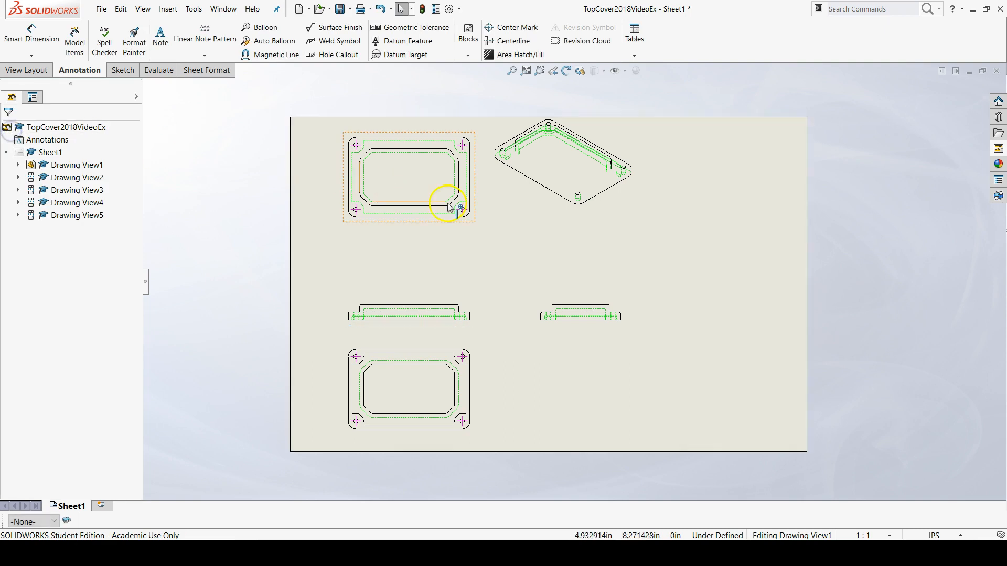
Step: Set the front view's display style to Hidden Lines Removed
{"action": "left_click", "coordinate": [448, 326]}
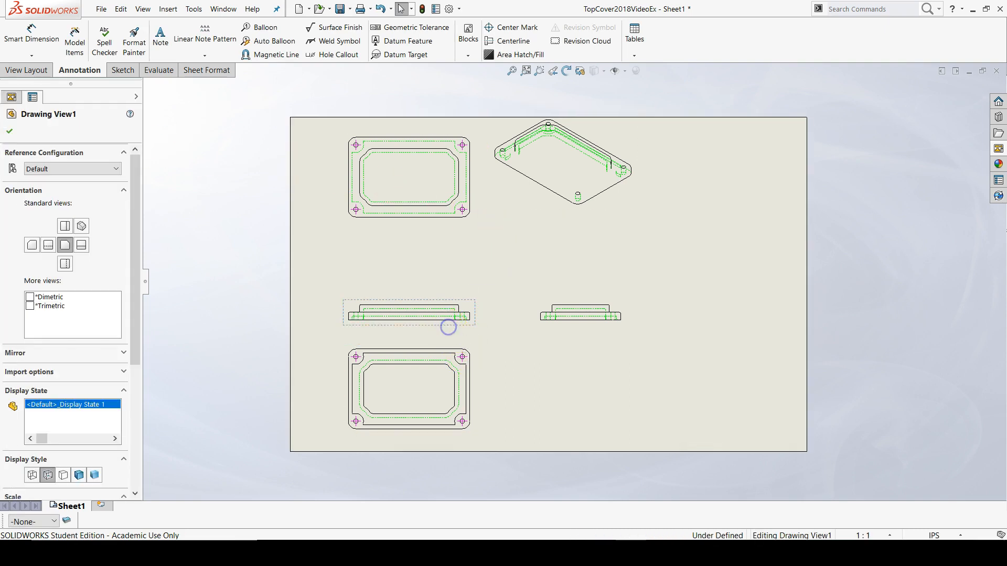
{"action": "scroll", "coordinate": [431, 323], "scroll_direction": "up", "scroll_amount": 3}
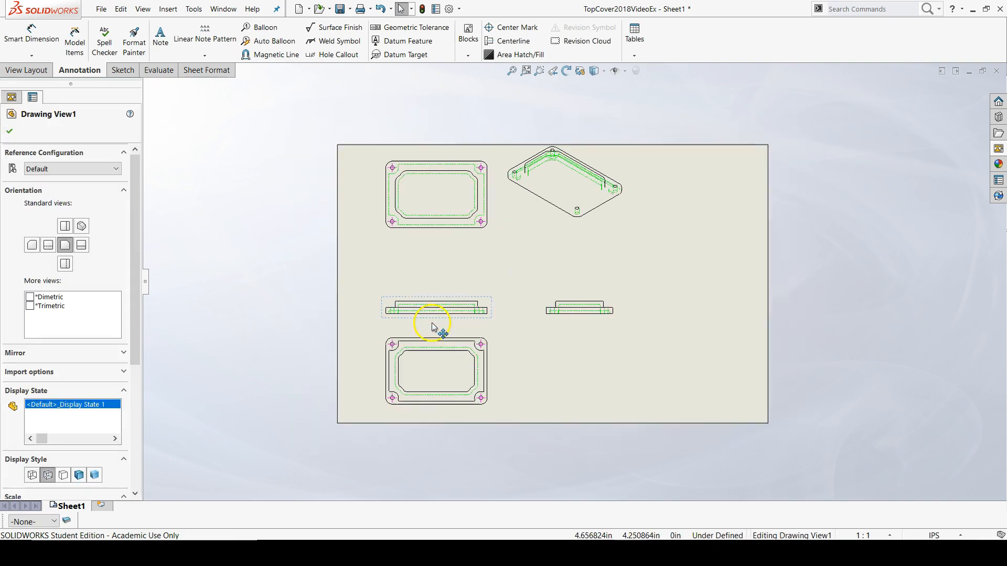
{"action": "scroll", "coordinate": [502, 301], "scroll_direction": "down", "scroll_amount": 7}
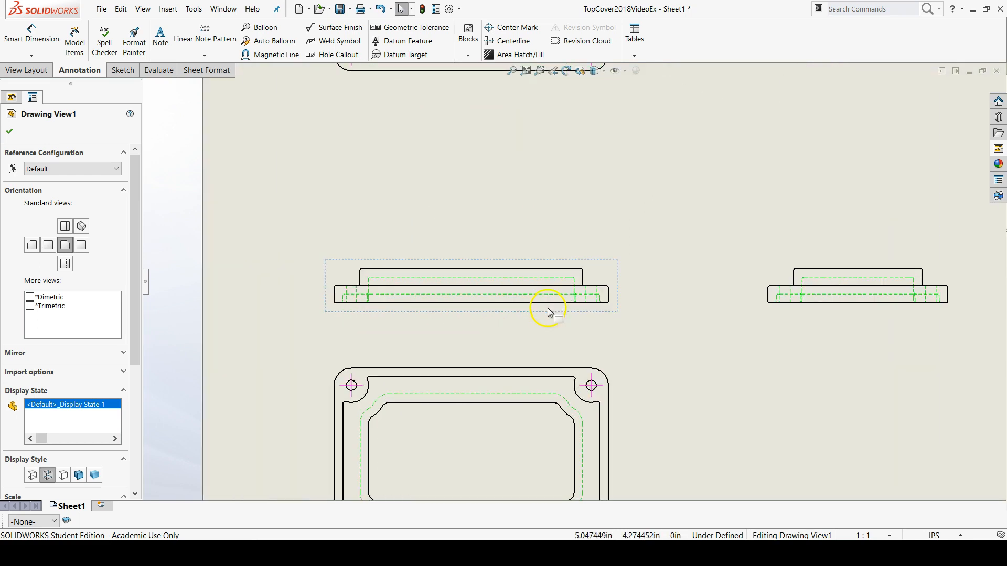
{"action": "scroll", "coordinate": [547, 307], "scroll_direction": "down", "scroll_amount": 1}
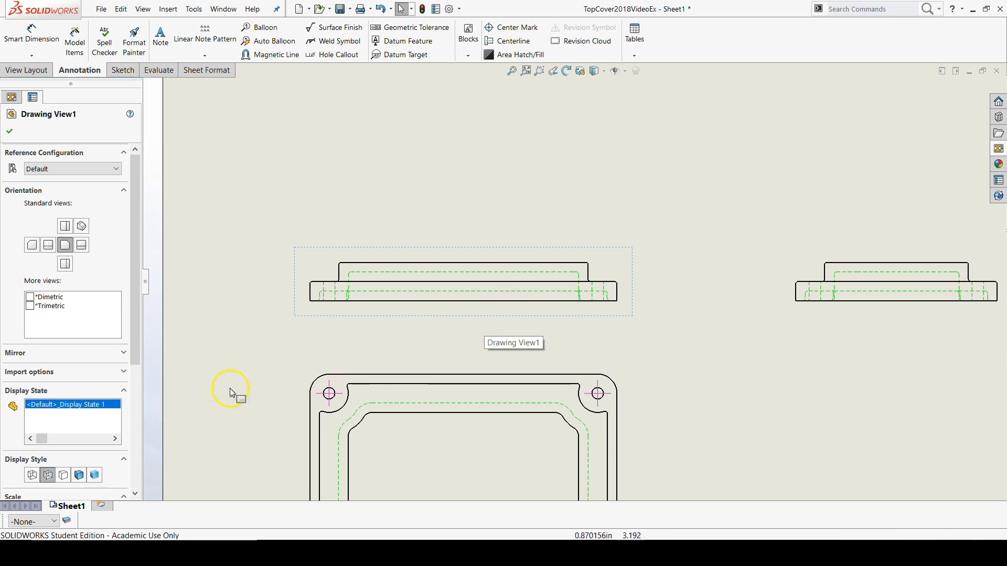
{"action": "left_click", "coordinate": [64, 475]}
Step: Move the isometric view fully inside the sheet and set its display style to Shaded With Edges
{"action": "scroll", "coordinate": [670, 304], "scroll_direction": "up", "scroll_amount": 5}
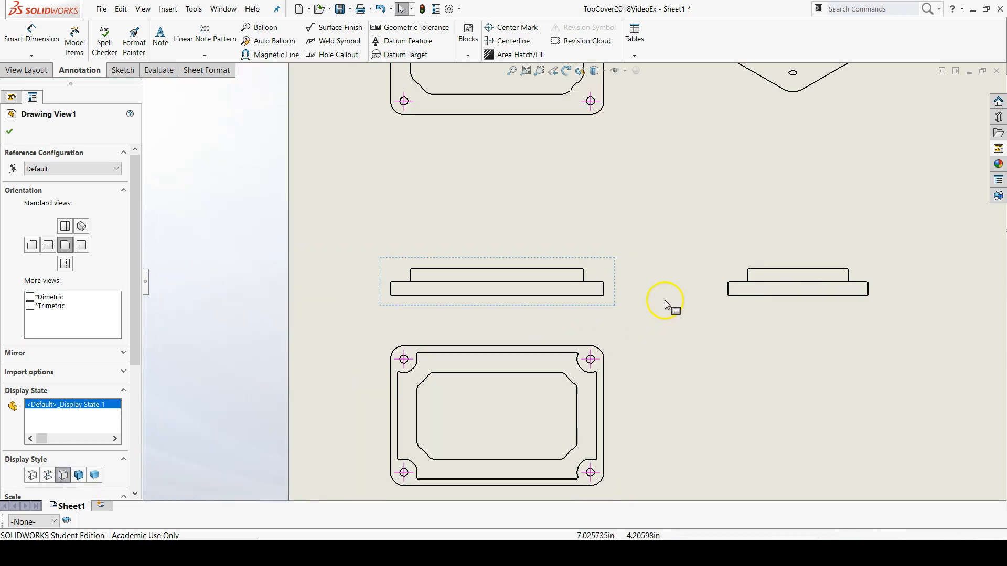
{"action": "scroll", "coordinate": [697, 201], "scroll_direction": "down", "scroll_amount": 2}
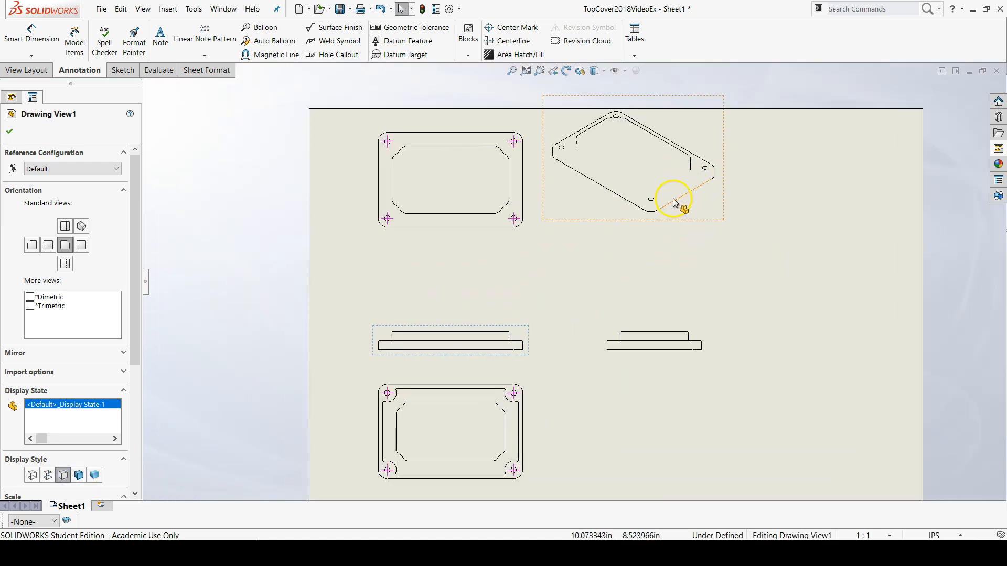
{"action": "left_click_drag", "start_coordinate": [676, 205], "coordinate": [710, 250]}
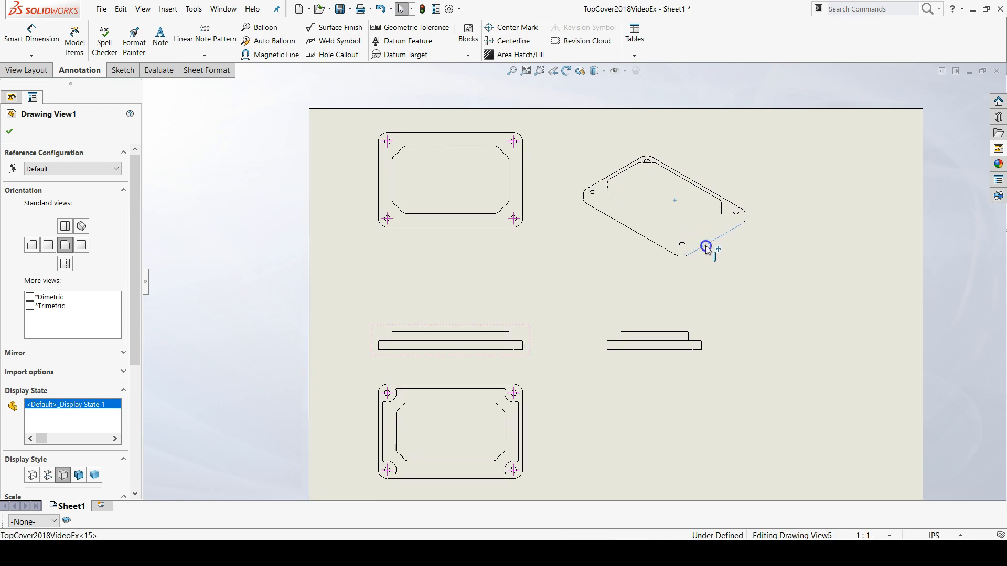
{"action": "left_click", "coordinate": [611, 246]}
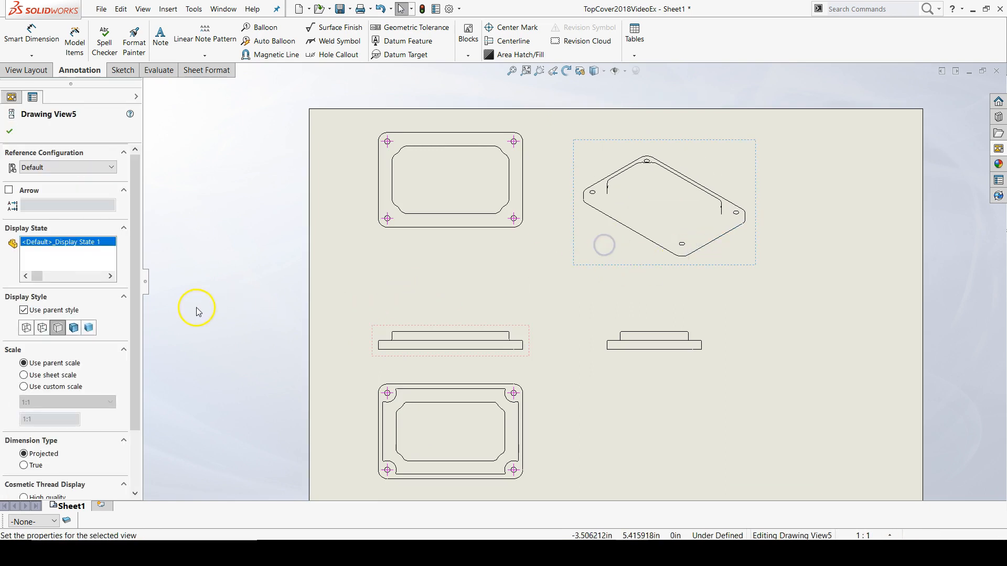
{"action": "left_click", "coordinate": [73, 329]}
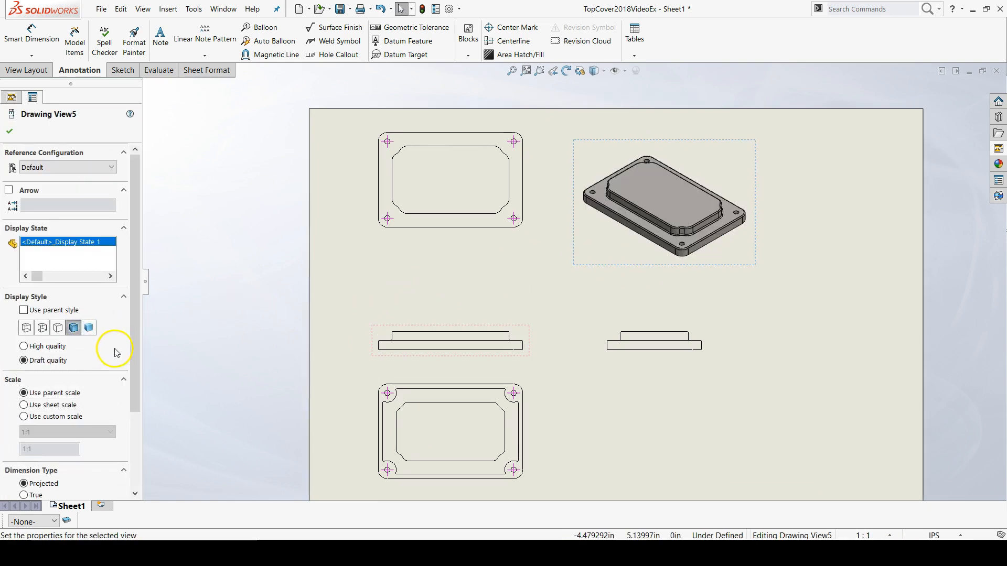
{"action": "left_click", "coordinate": [10, 131]}
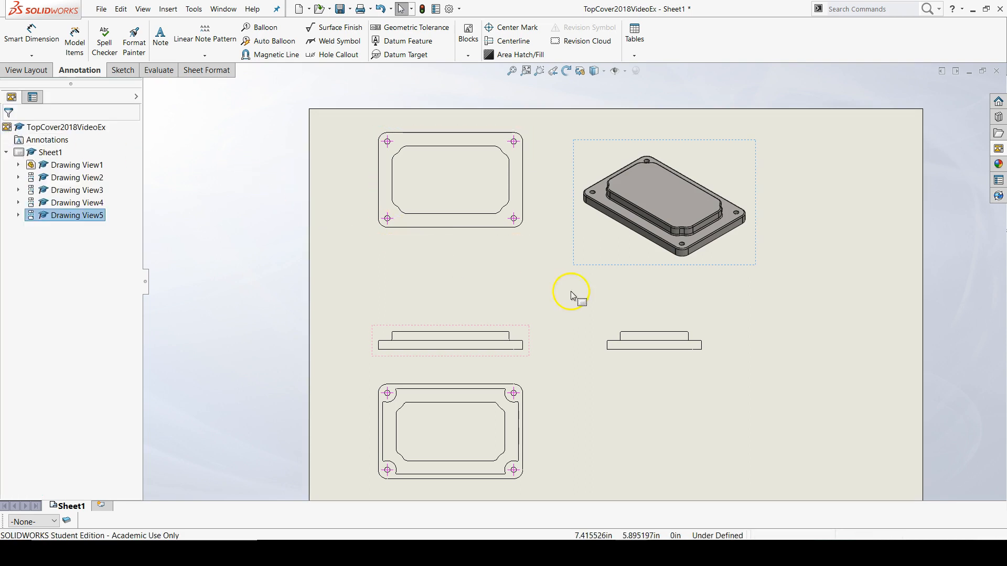
{"action": "left_click", "coordinate": [795, 308]}
Step: Create a section view with a horizontal cutting line through the top view's midpoint, placed between the top and front views
{"action": "key", "text": "f"}
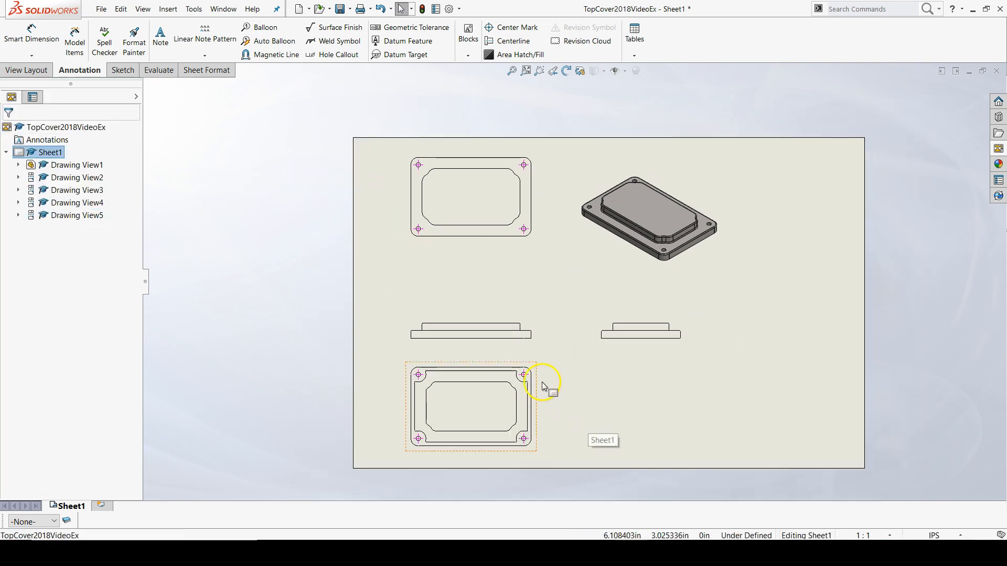
{"action": "scroll", "coordinate": [490, 342], "scroll_direction": "up", "scroll_amount": 2}
{"action": "scroll", "coordinate": [455, 163], "scroll_direction": "up", "scroll_amount": 2}
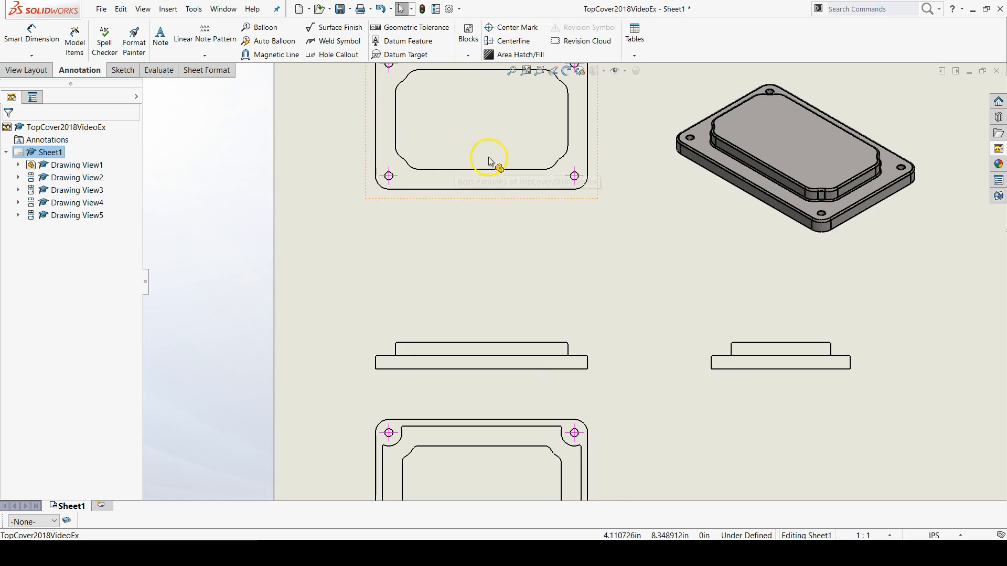
{"action": "scroll", "coordinate": [488, 158], "scroll_direction": "up", "scroll_amount": 1}
{"action": "scroll", "coordinate": [506, 143], "scroll_direction": "down", "scroll_amount": 2}
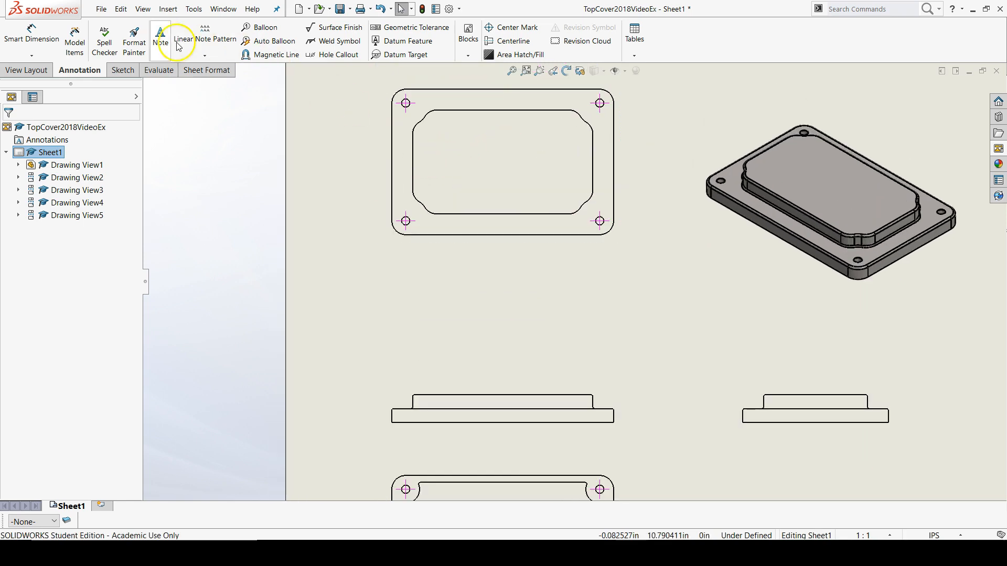
{"action": "left_click", "coordinate": [31, 74]}
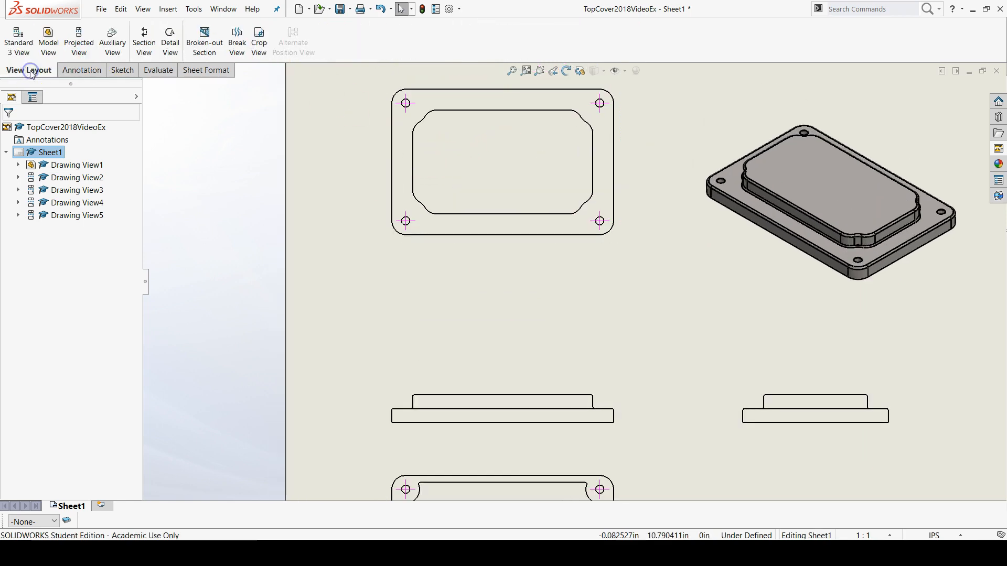
{"action": "left_click", "coordinate": [148, 50]}
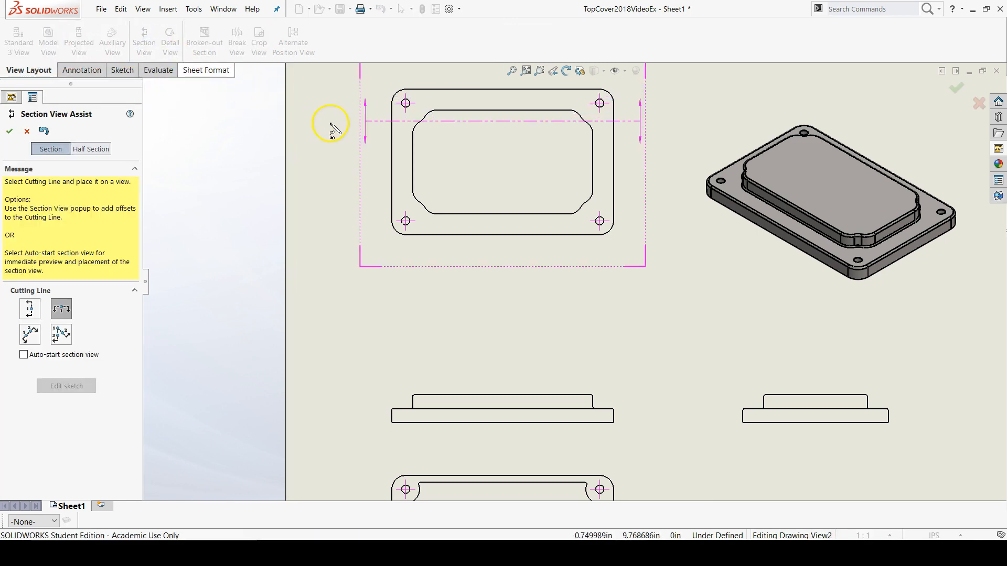
{"action": "left_click", "coordinate": [393, 162]}
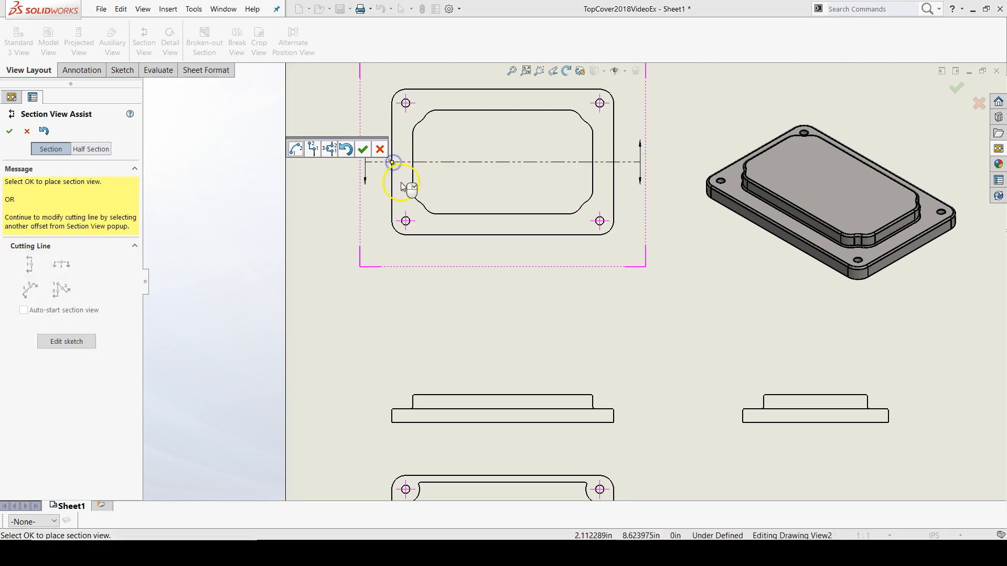
{"action": "left_click", "coordinate": [359, 149]}
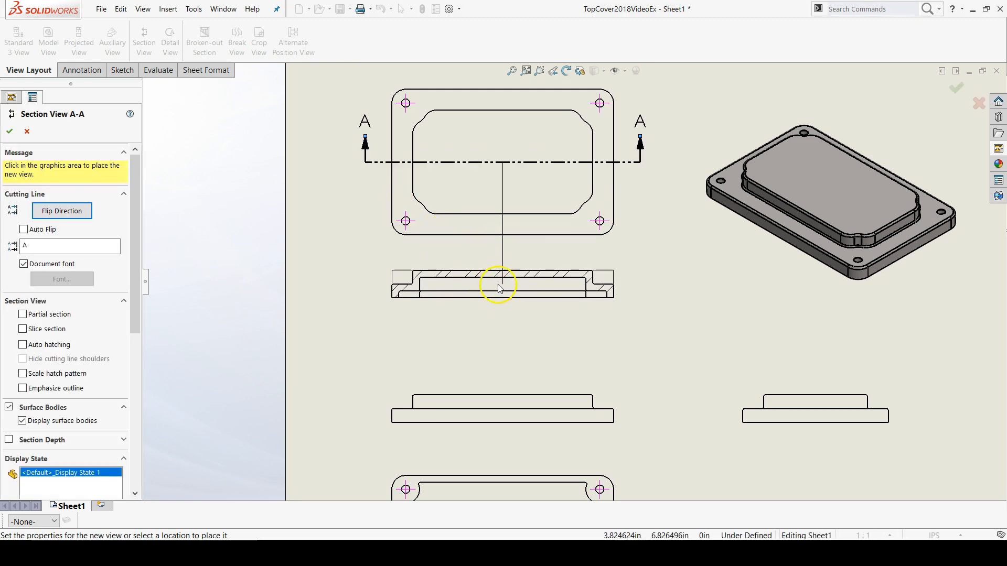
{"action": "left_click", "coordinate": [507, 313]}
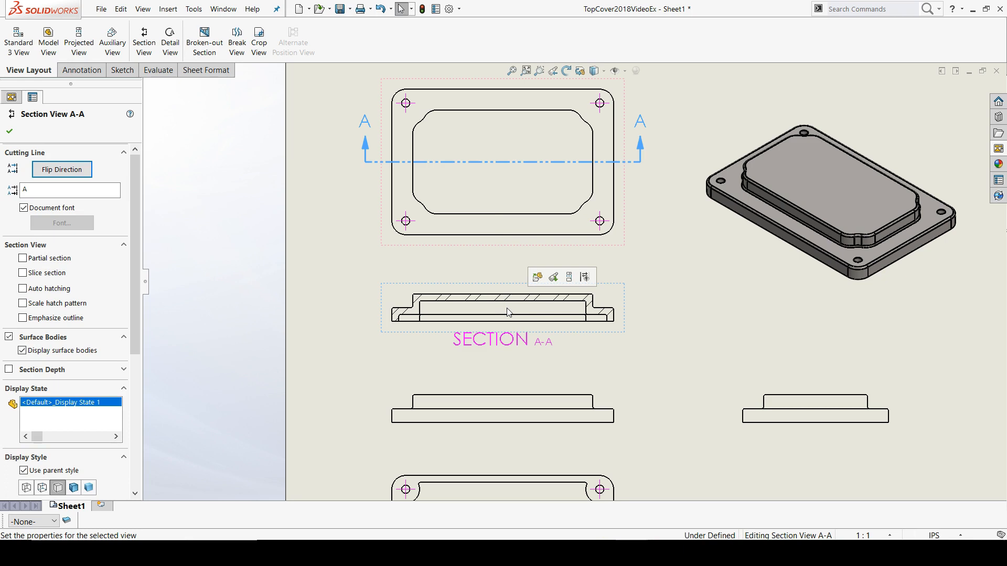
Step: Turn on the Slice section option for section view A-A
{"action": "scroll", "coordinate": [506, 311], "scroll_direction": "down", "scroll_amount": 5}
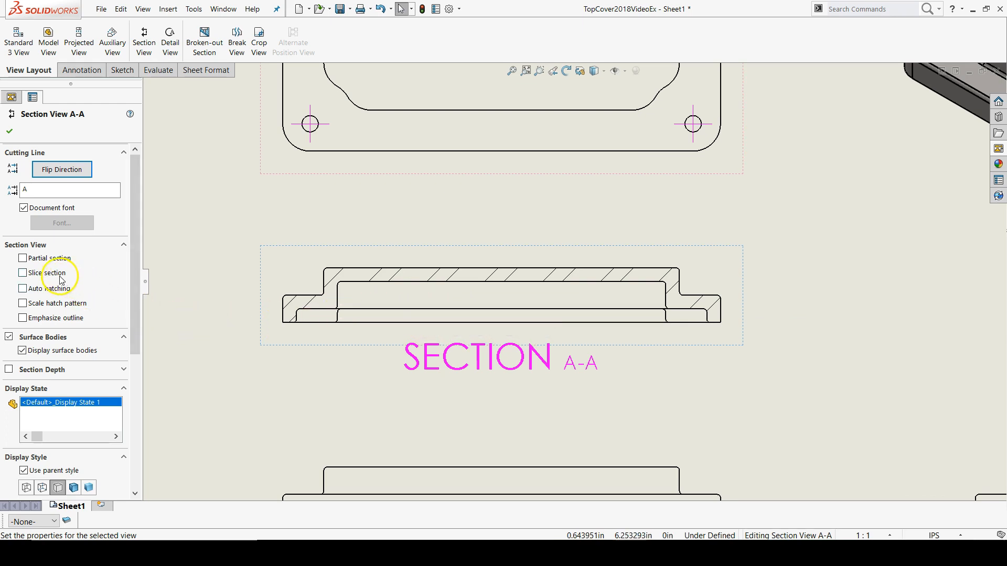
{"action": "left_click", "coordinate": [23, 273]}
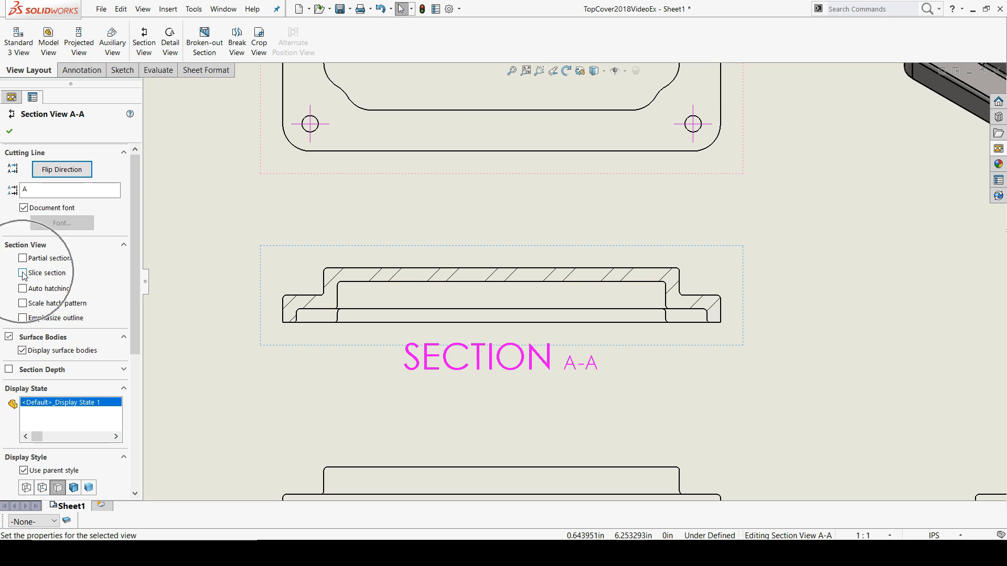
{"action": "left_click", "coordinate": [23, 274]}
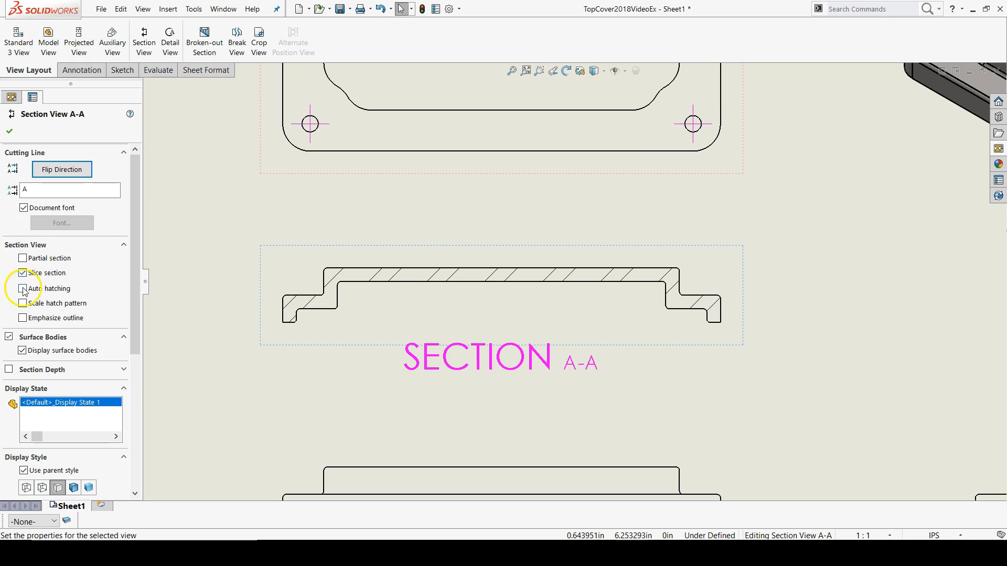
{"action": "left_click", "coordinate": [8, 132]}
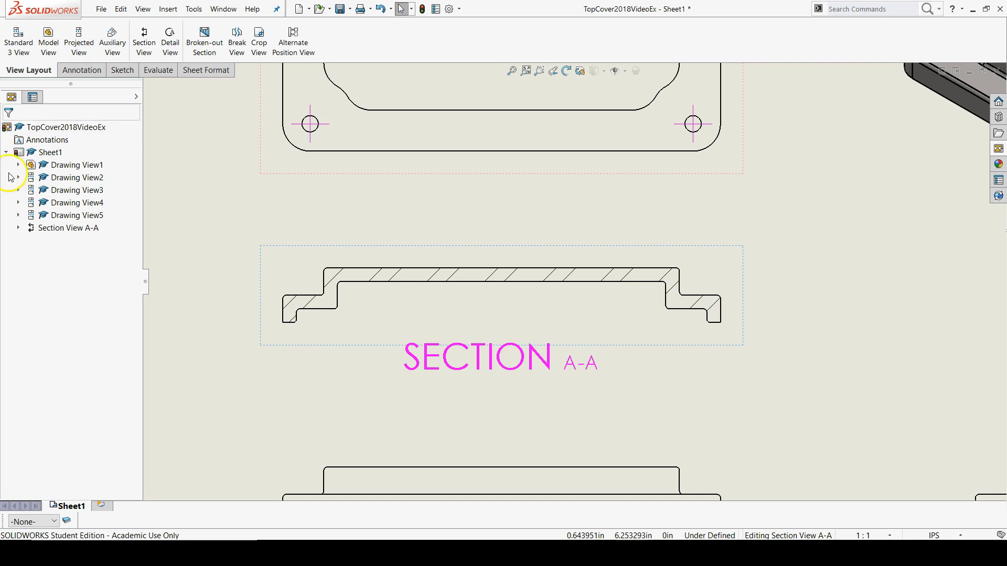
Step: Set the base section view standard to ANSI in the document properties
{"action": "scroll", "coordinate": [637, 310], "scroll_direction": "up", "scroll_amount": 3}
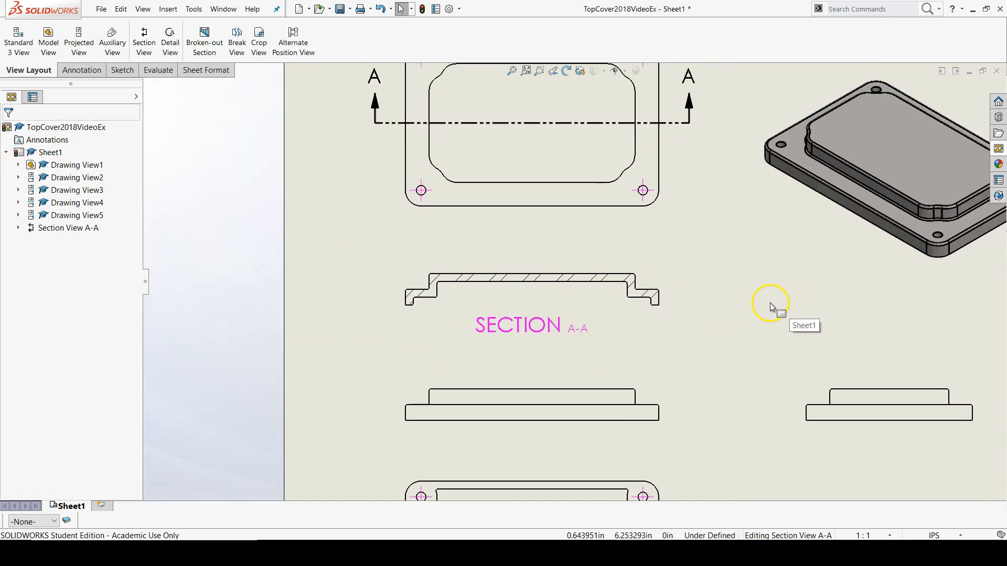
{"action": "key", "text": "f"}
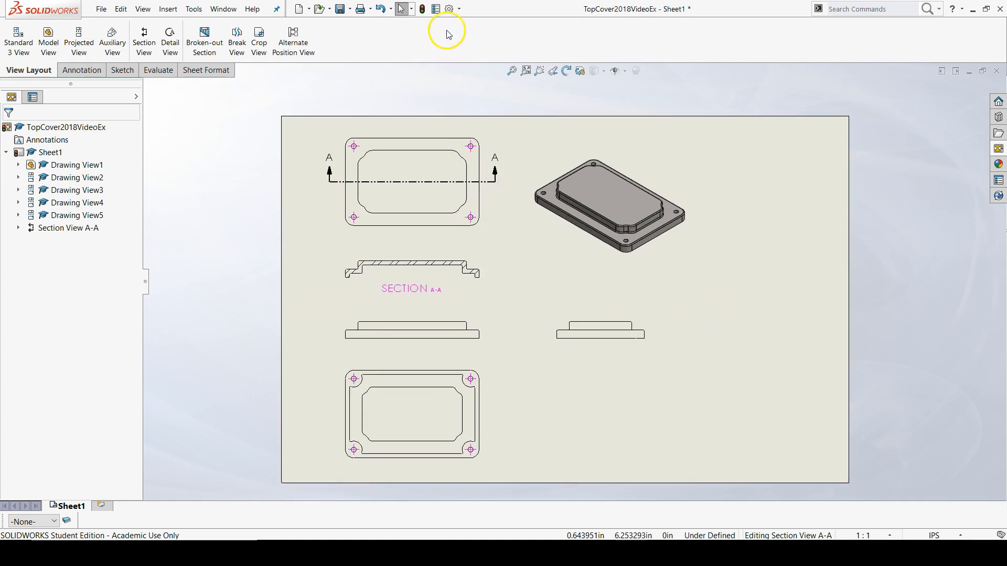
{"action": "left_click", "coordinate": [450, 9]}
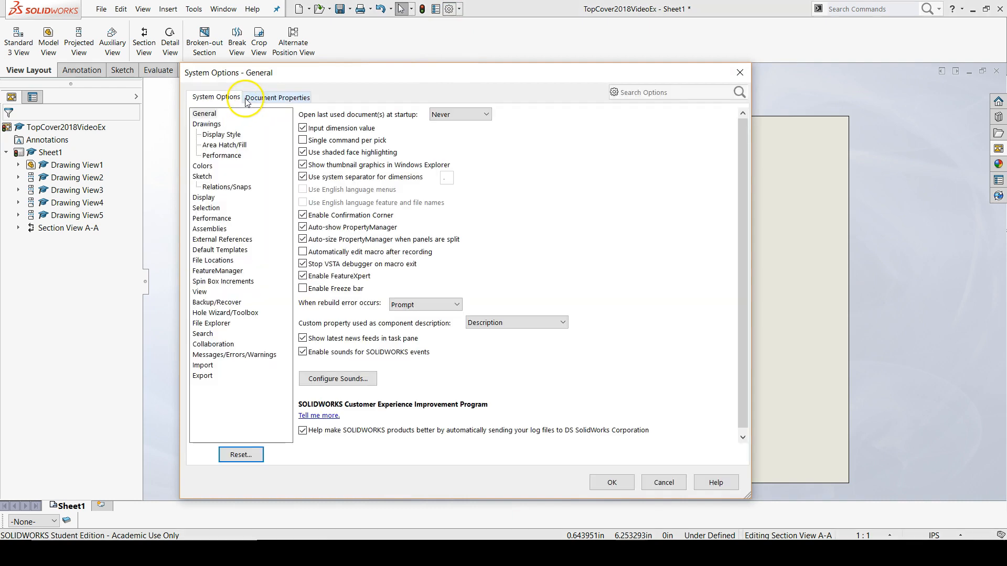
{"action": "left_click", "coordinate": [267, 99]}
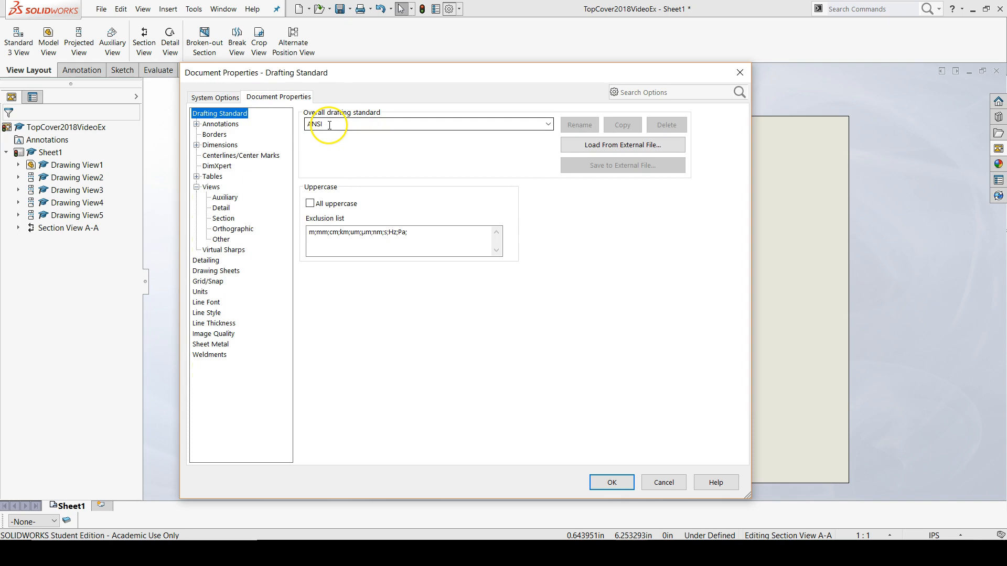
{"action": "left_click", "coordinate": [223, 218]}
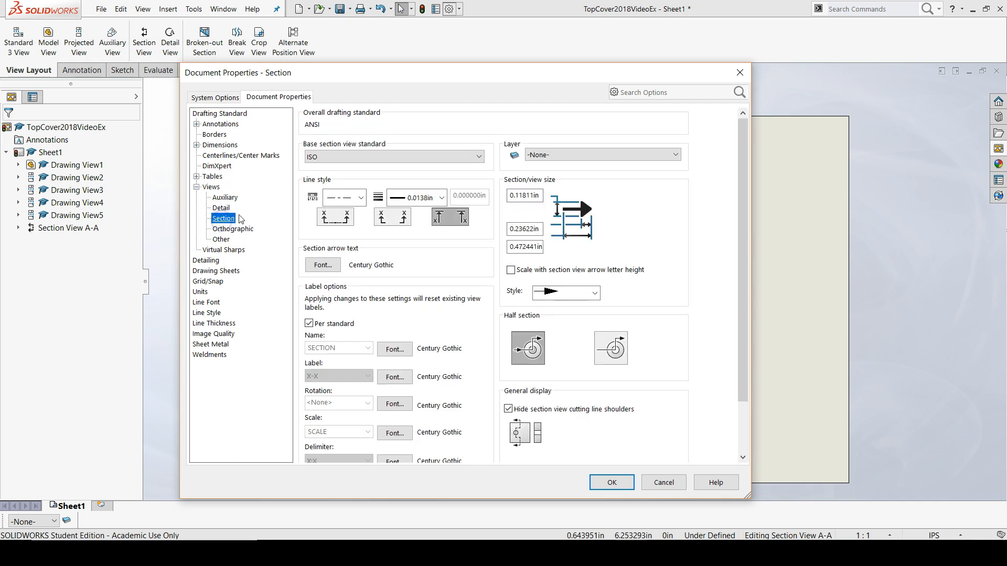
{"action": "left_click", "coordinate": [344, 160]}
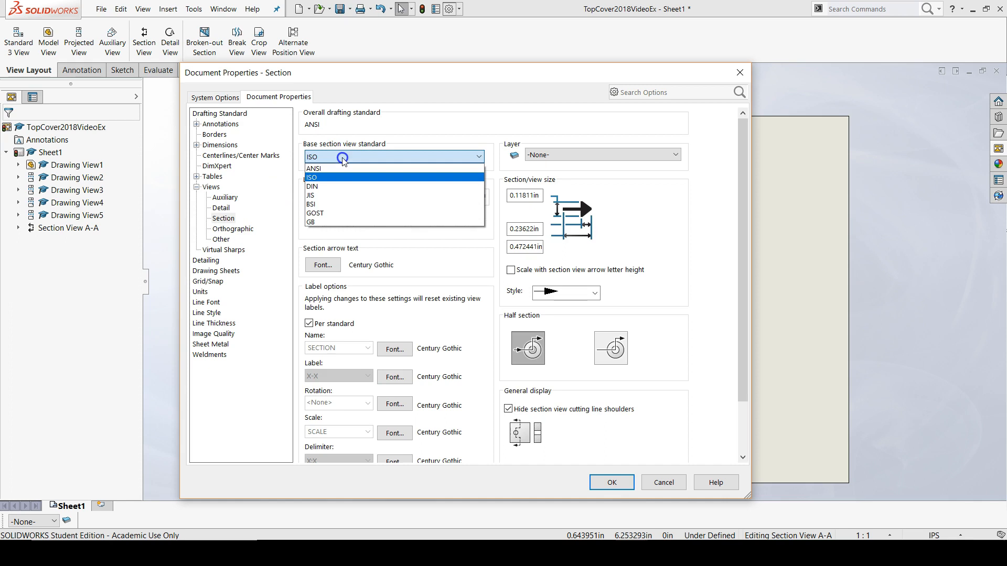
{"action": "left_click", "coordinate": [339, 169]}
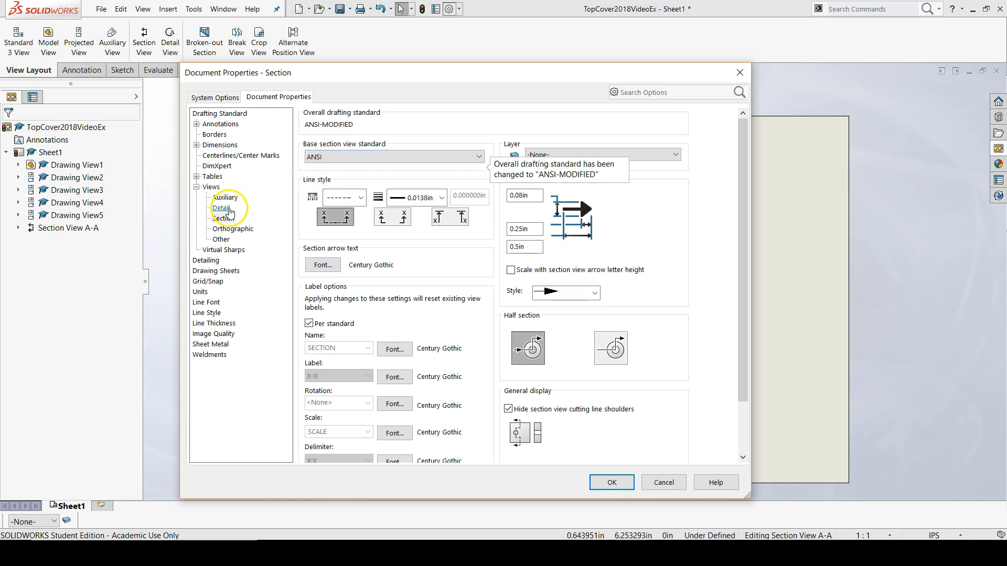
Step: Set the base detail view standard to ANSI
{"action": "left_click", "coordinate": [221, 209]}
{"action": "left_click", "coordinate": [349, 163]}
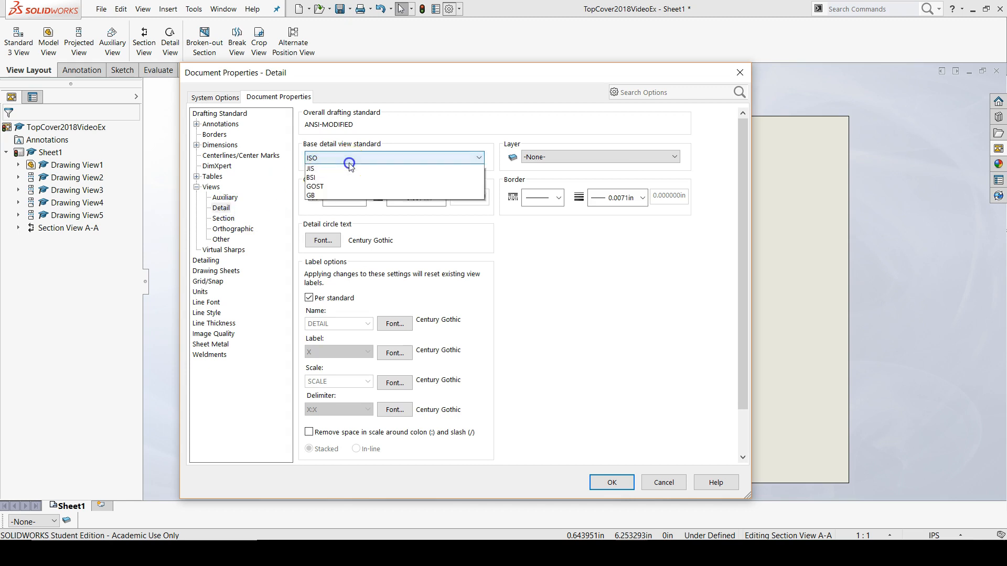
{"action": "left_click", "coordinate": [338, 170]}
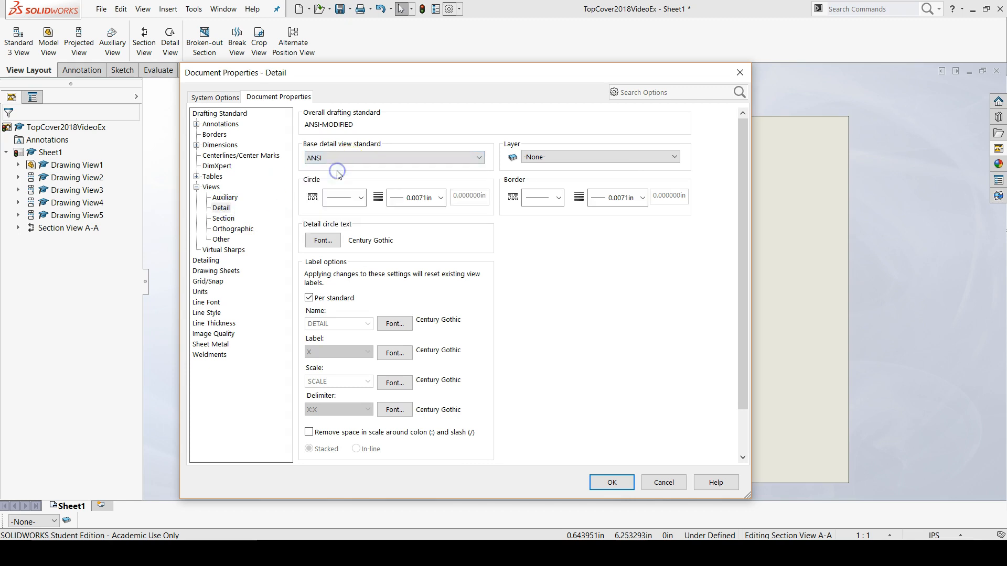
Step: Switch the overall drafting standard to ANSI and check the section and detail view settings under it
{"action": "left_click", "coordinate": [237, 115]}
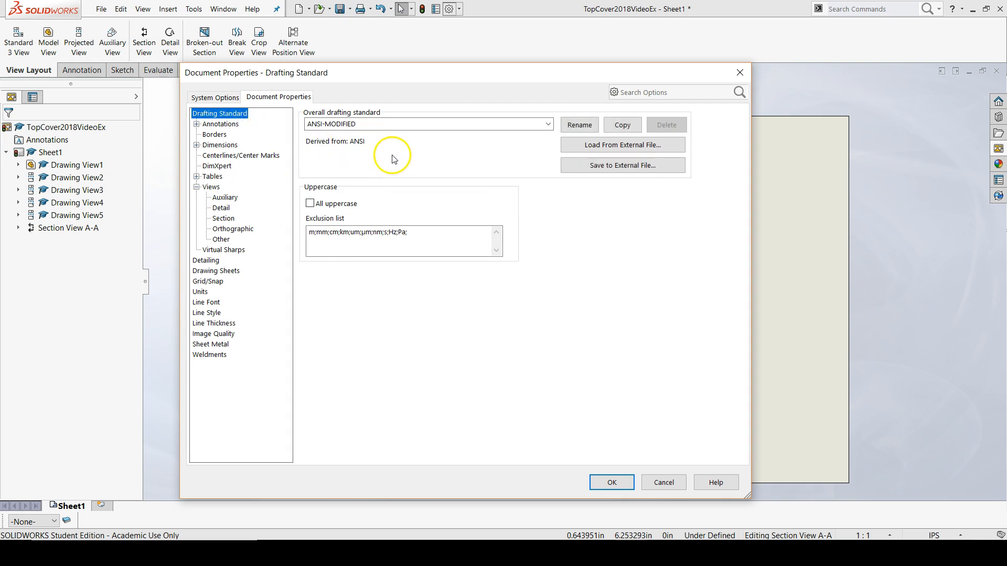
{"action": "left_click", "coordinate": [536, 126]}
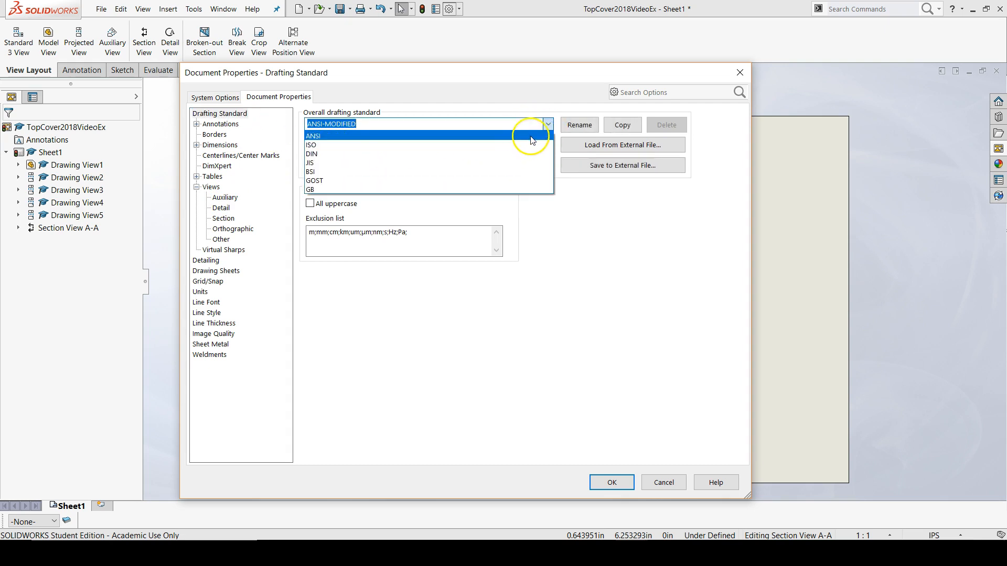
{"action": "left_click", "coordinate": [530, 137]}
{"action": "left_click", "coordinate": [226, 218]}
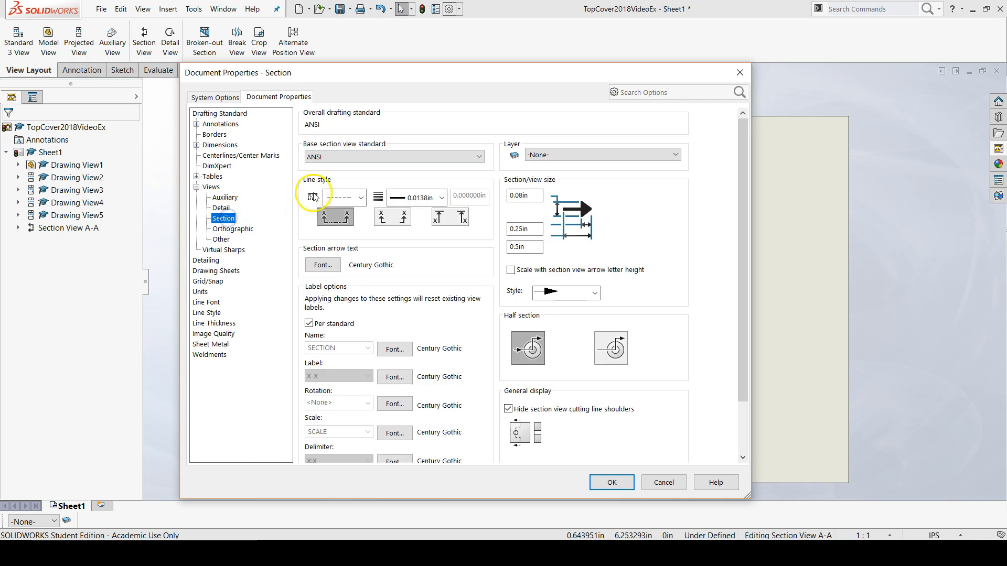
{"action": "left_click", "coordinate": [221, 208]}
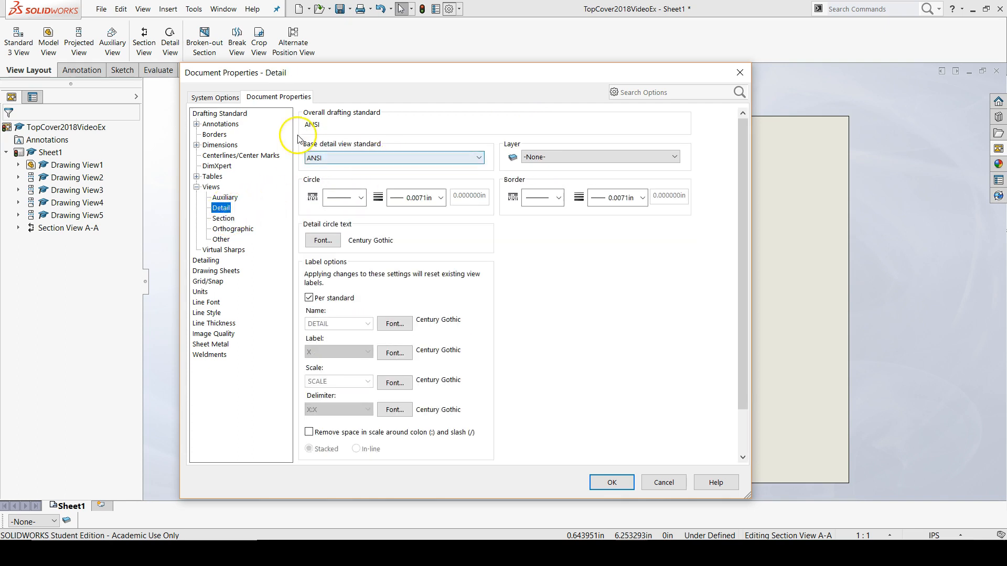
Step: Set the basic length unit's decimals to three places (.123) and apply the document properties
{"action": "left_click", "coordinate": [201, 292]}
{"action": "left_click", "coordinate": [511, 234]}
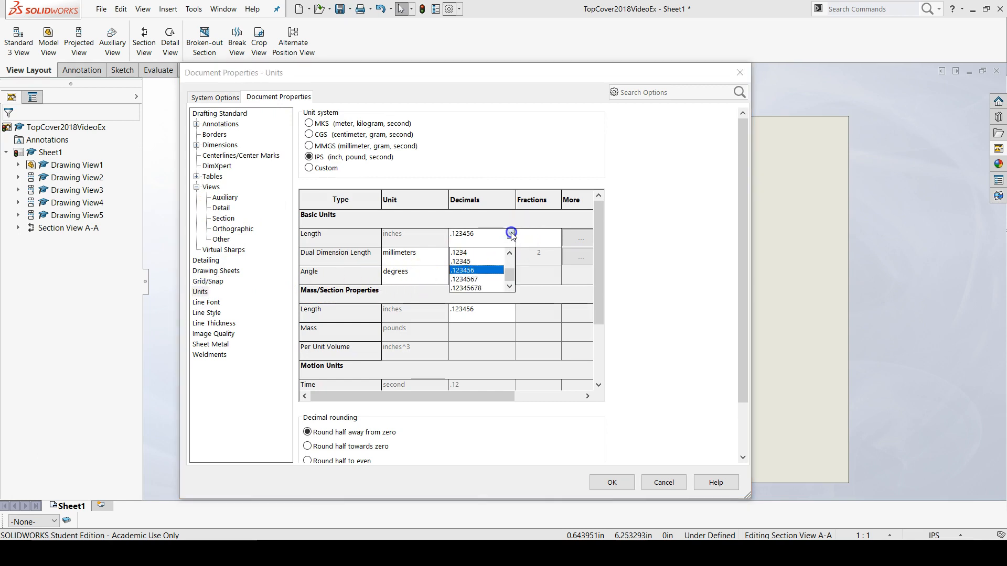
{"action": "left_click", "coordinate": [509, 253]}
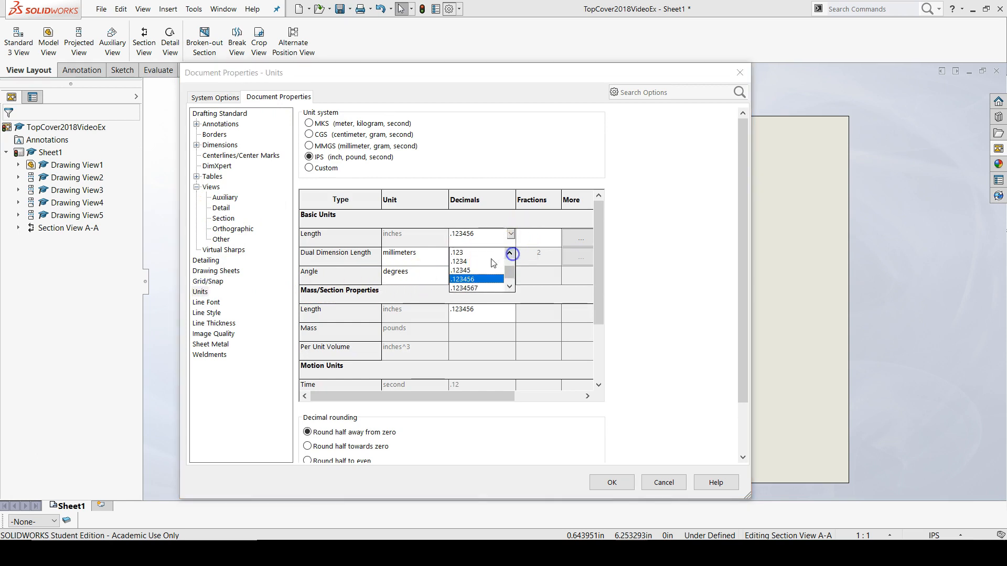
{"action": "left_click", "coordinate": [476, 255]}
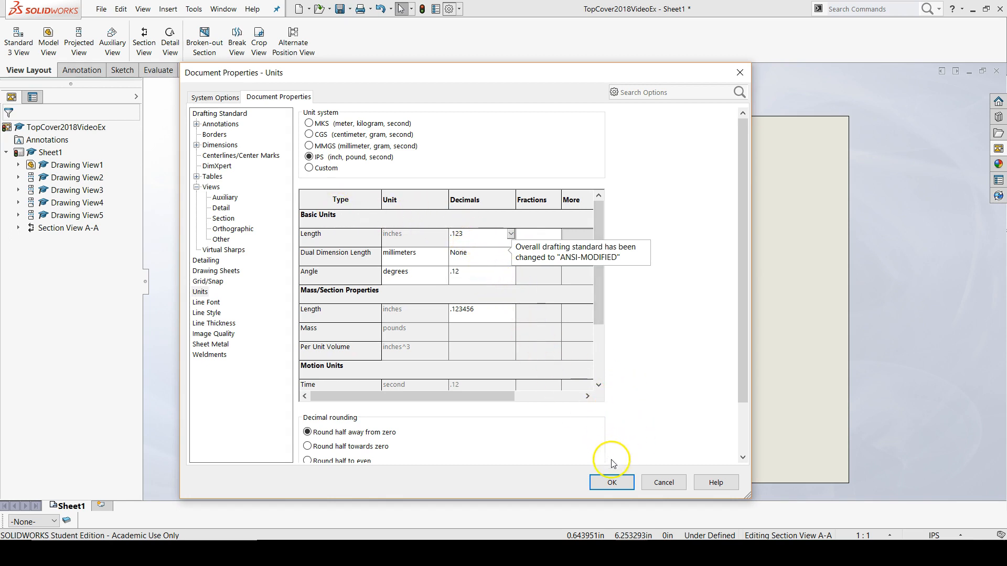
{"action": "left_click", "coordinate": [631, 483]}
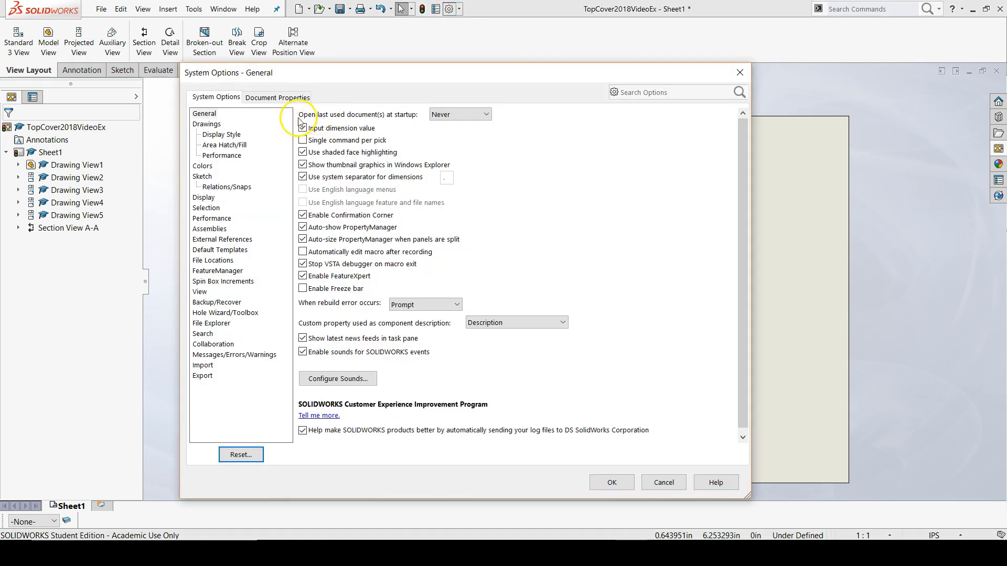
Step: Change the overall drafting standard from the modified version back to plain ANSI and apply it
{"action": "left_click", "coordinate": [265, 98]}
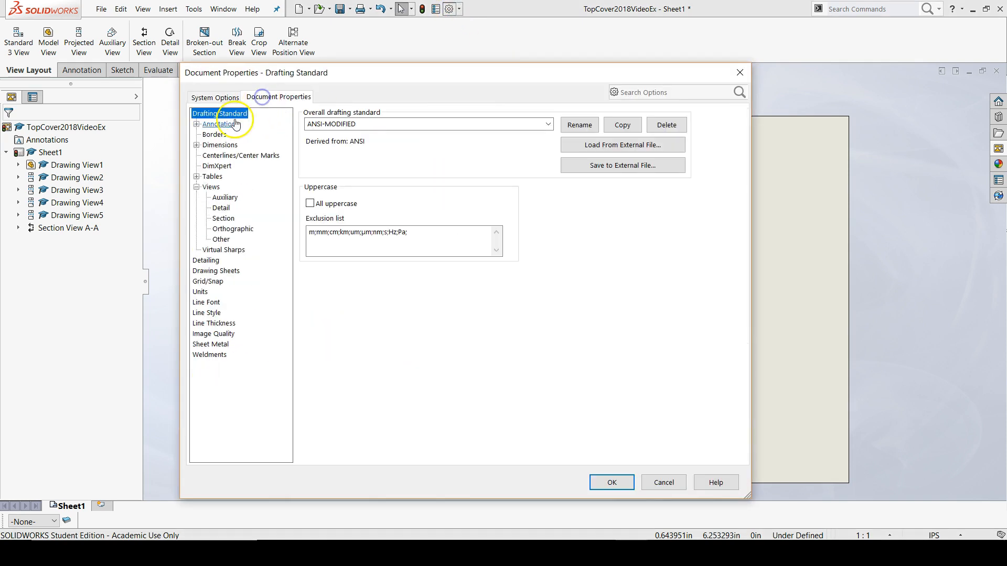
{"action": "left_click", "coordinate": [548, 124]}
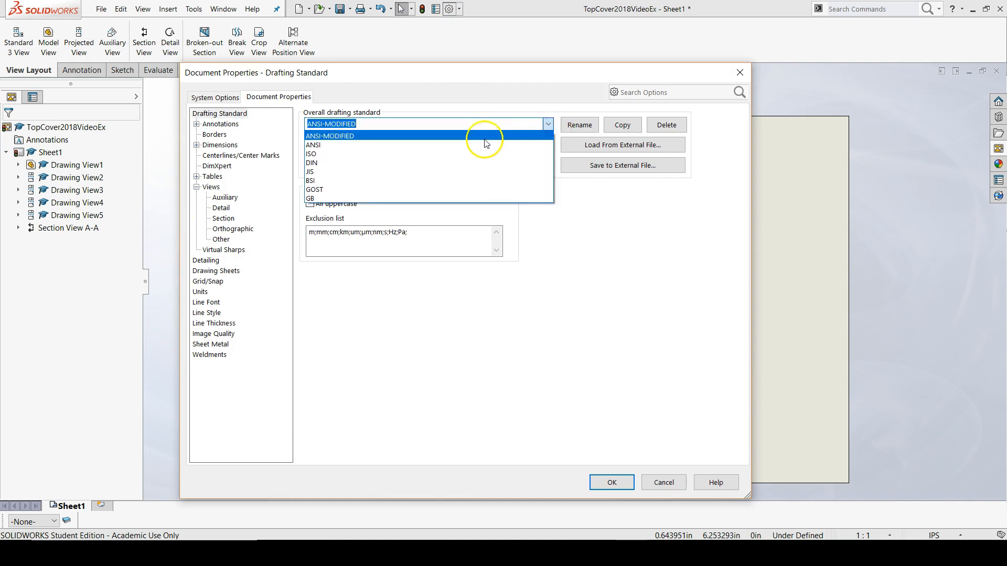
{"action": "left_click", "coordinate": [464, 144]}
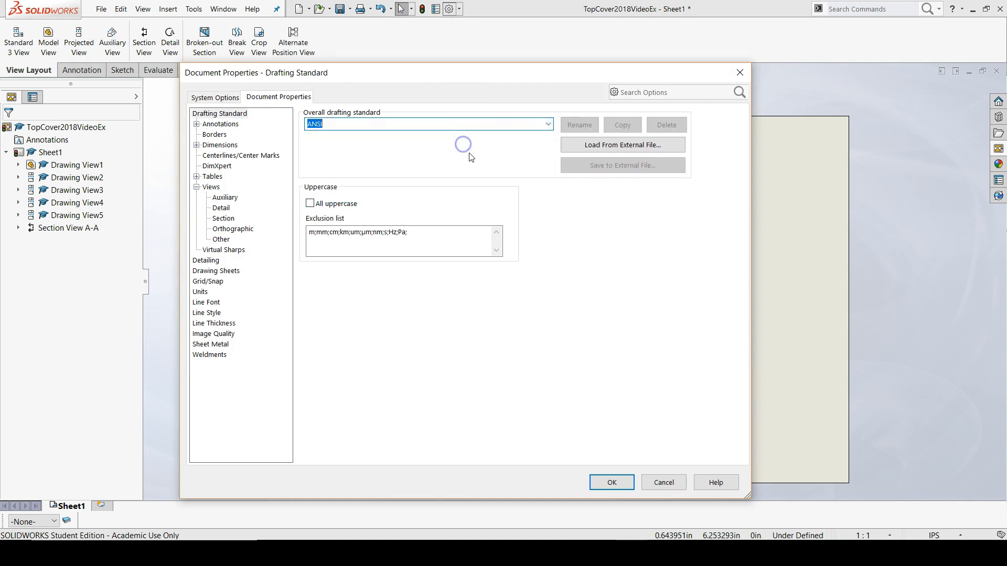
{"action": "left_click", "coordinate": [621, 482]}
Step: Create a detail view of the stepped right end of section A-A with a circle of about 0.59 in radius, placed below the side view
{"action": "scroll", "coordinate": [400, 377], "scroll_direction": "down", "scroll_amount": 5}
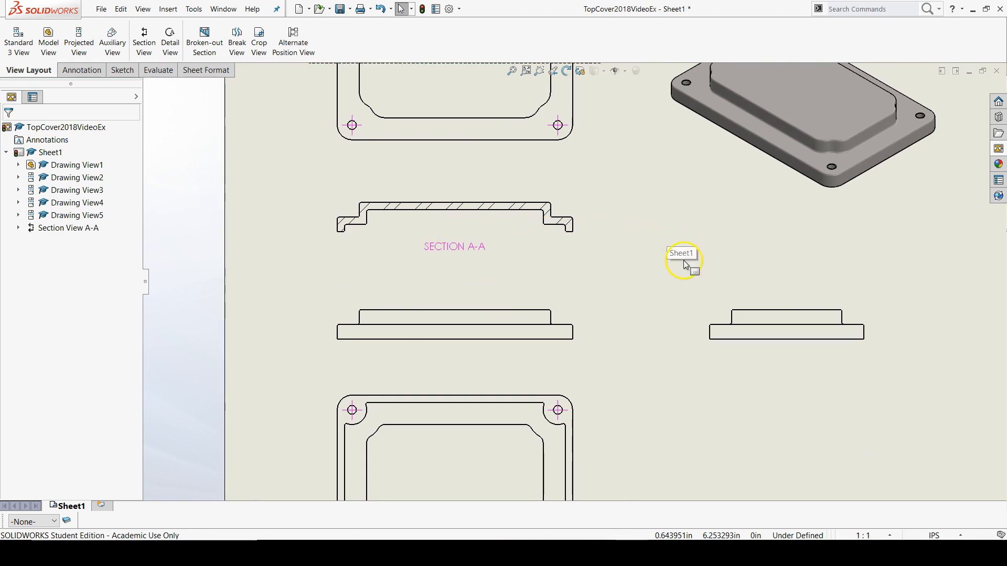
{"action": "scroll", "coordinate": [684, 263], "scroll_direction": "up", "scroll_amount": 2}
{"action": "scroll", "coordinate": [575, 244], "scroll_direction": "down", "scroll_amount": 4}
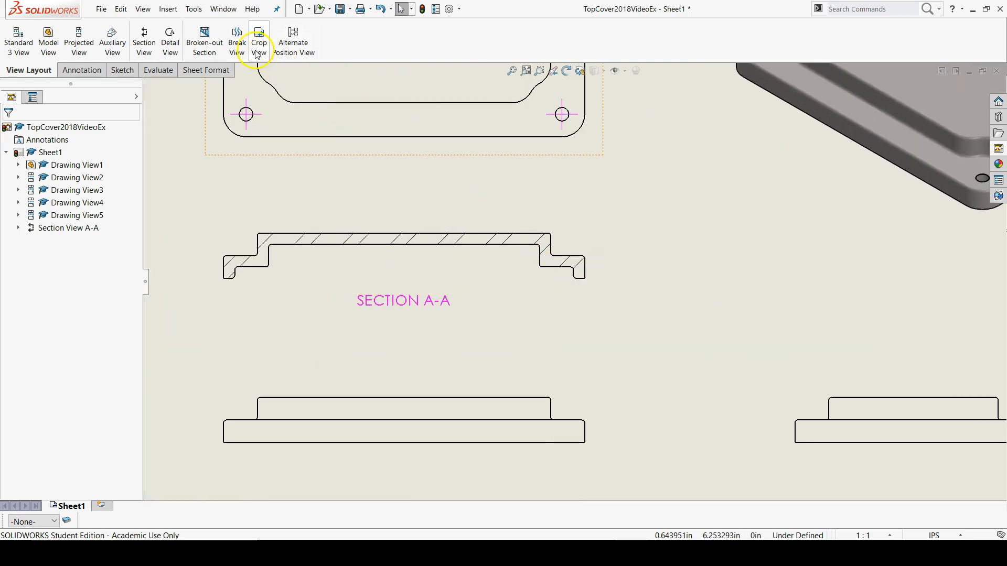
{"action": "left_click", "coordinate": [167, 46]}
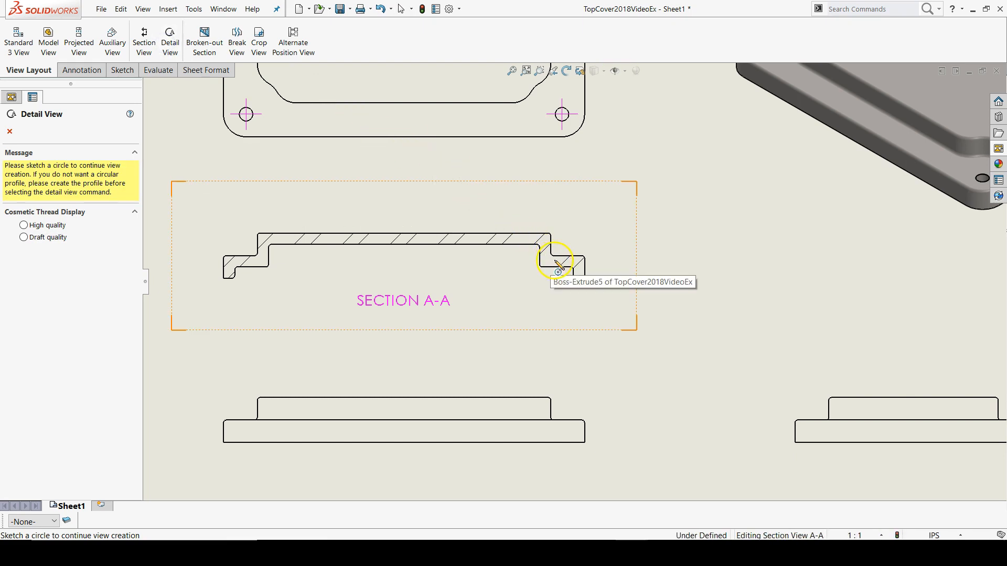
{"action": "left_click", "coordinate": [554, 260]}
{"action": "left_click", "coordinate": [607, 250]}
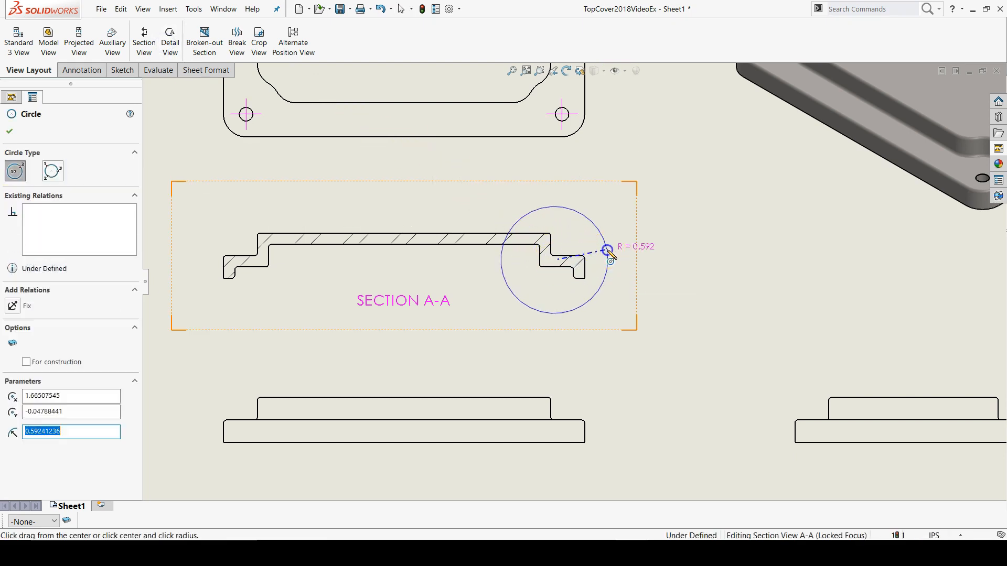
{"action": "scroll", "coordinate": [675, 329], "scroll_direction": "up", "scroll_amount": 1}
{"action": "scroll", "coordinate": [675, 329], "scroll_direction": "up", "scroll_amount": 3}
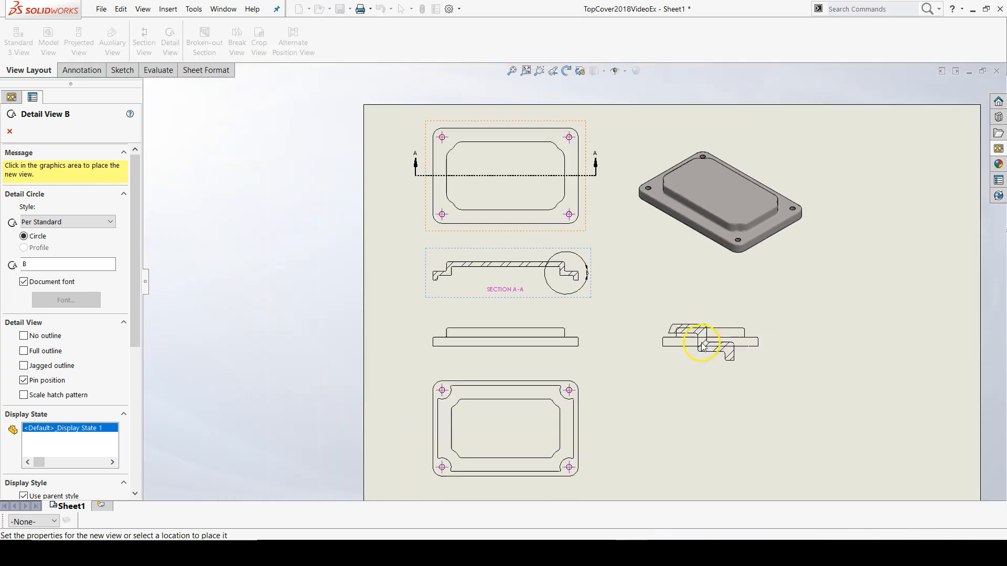
{"action": "left_click", "coordinate": [716, 425]}
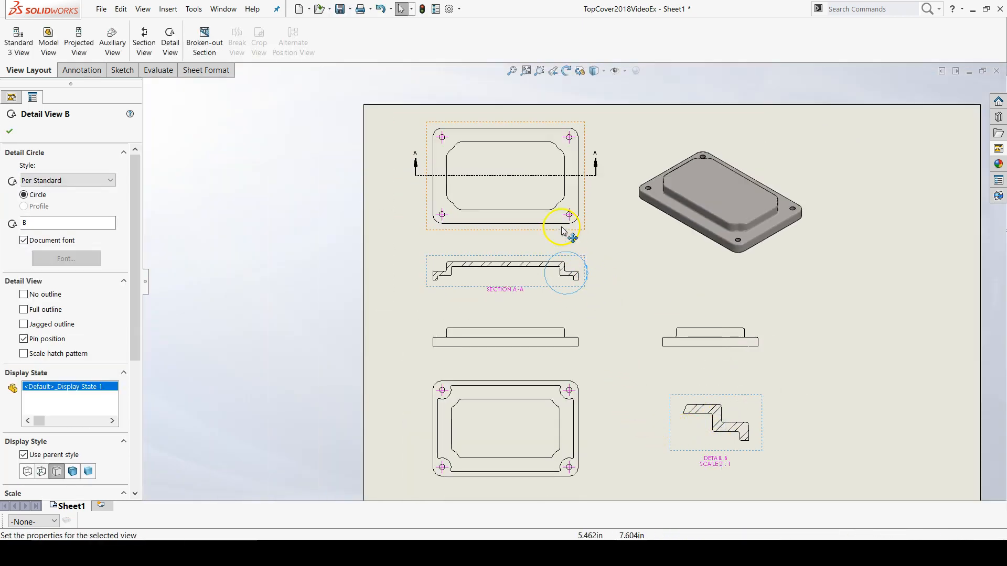
Step: Create a detail view of the top view's lower-right inner corner with a circle of about 0.55 in radius, placed right of the side view
{"action": "scroll", "coordinate": [568, 238], "scroll_direction": "down", "scroll_amount": 5}
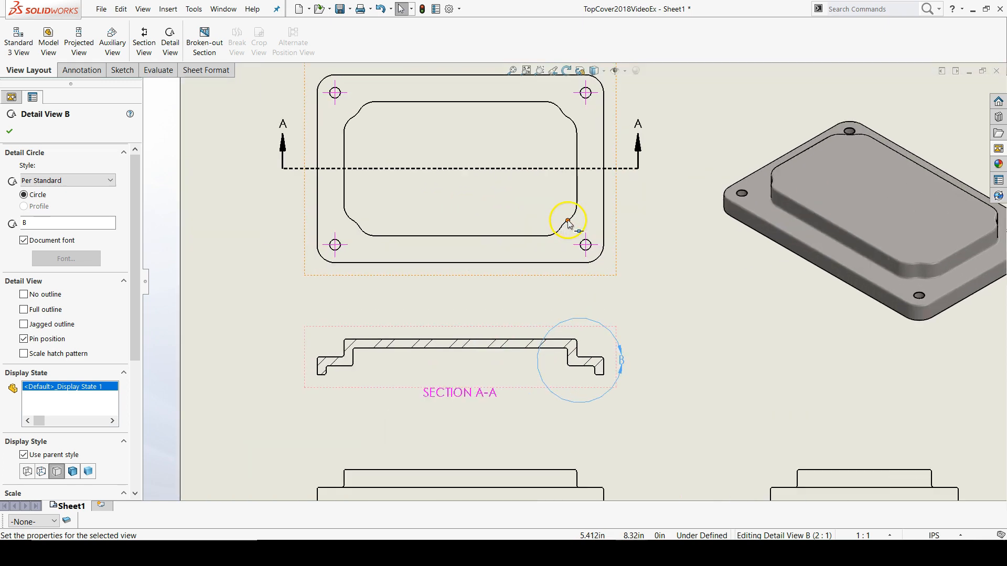
{"action": "scroll", "coordinate": [568, 223], "scroll_direction": "down", "scroll_amount": 2}
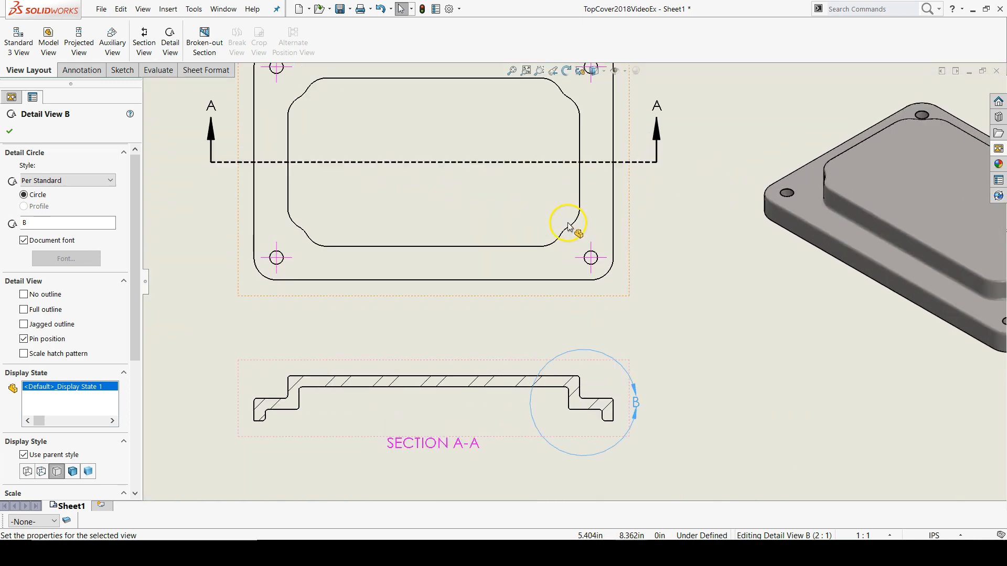
{"action": "left_click", "coordinate": [176, 53]}
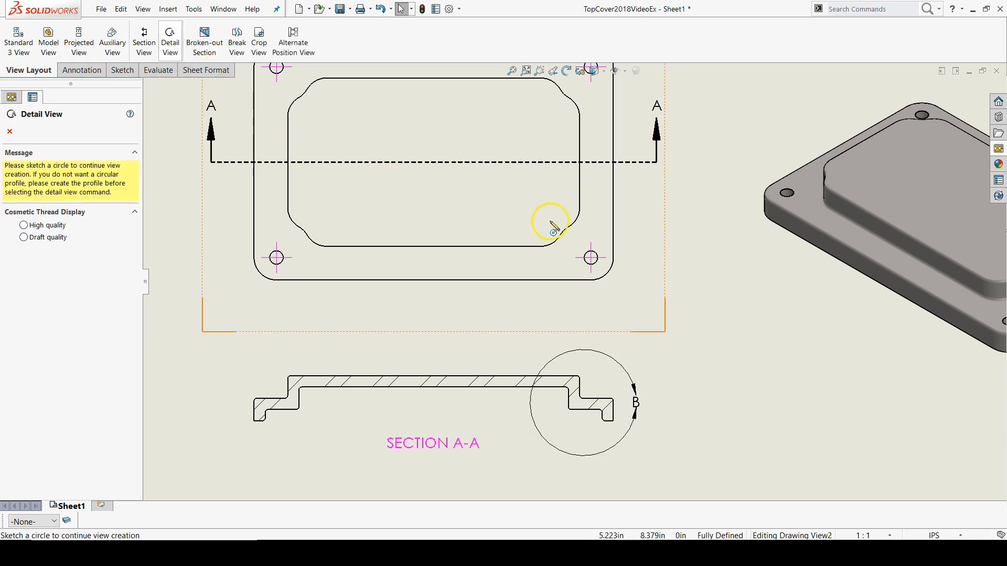
{"action": "scroll", "coordinate": [574, 226], "scroll_direction": "down", "scroll_amount": 3}
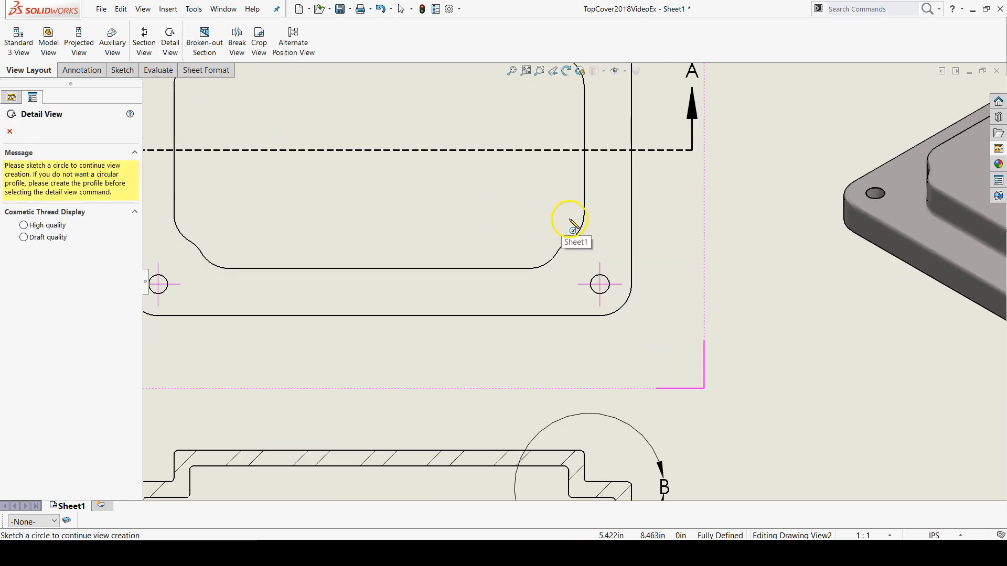
{"action": "left_click", "coordinate": [533, 216]}
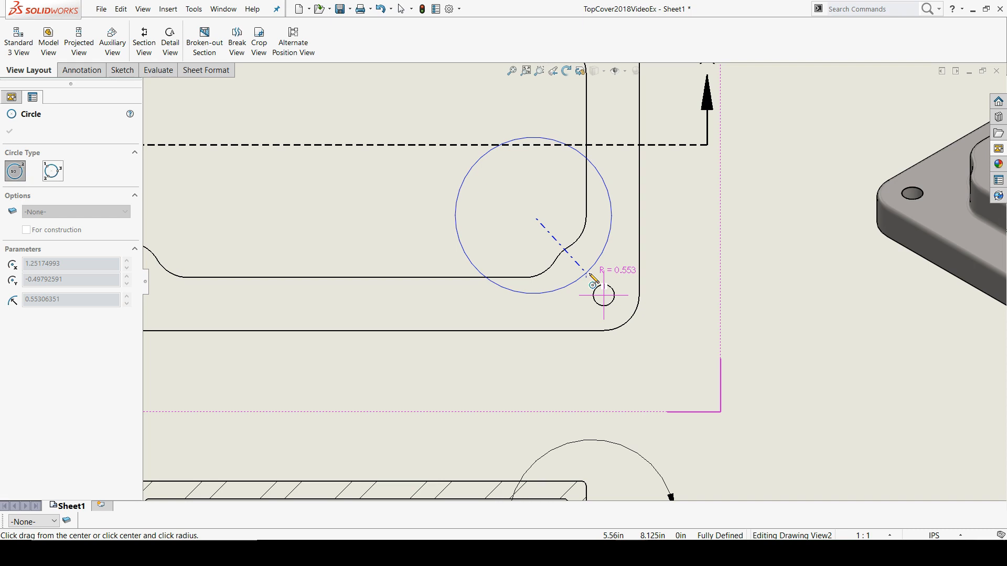
{"action": "left_click", "coordinate": [593, 280]}
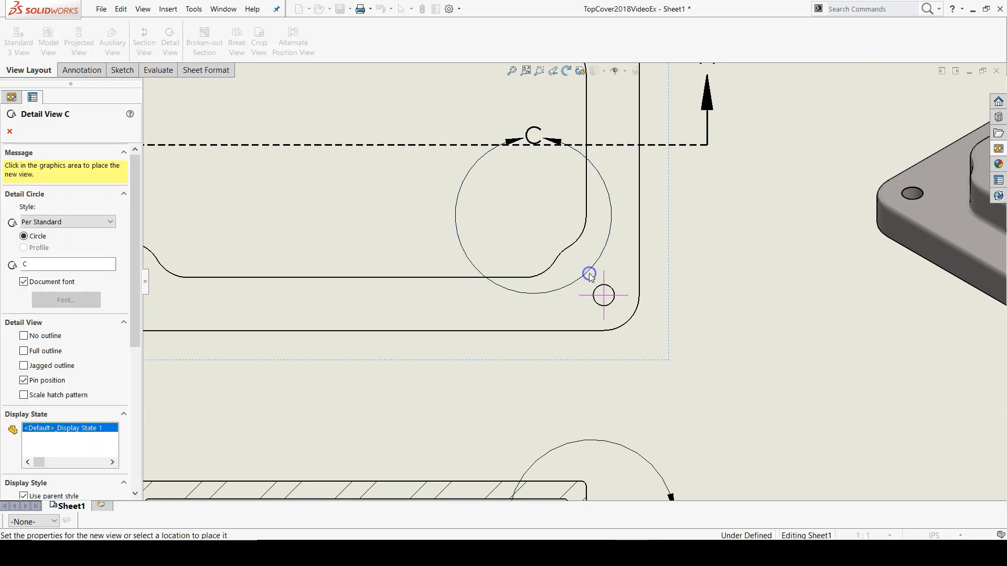
{"action": "scroll", "coordinate": [609, 312], "scroll_direction": "up", "scroll_amount": 10}
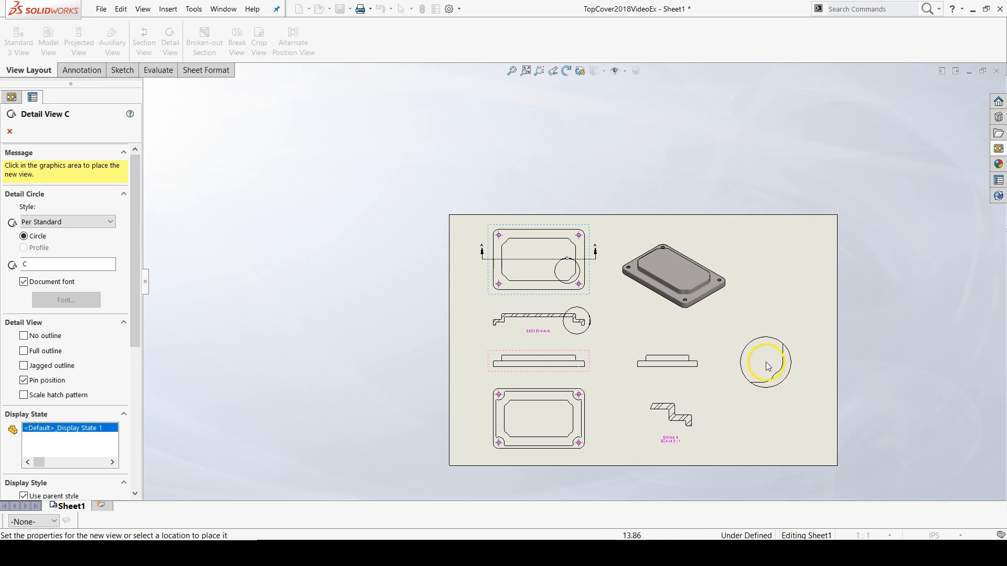
{"action": "left_click", "coordinate": [770, 366]}
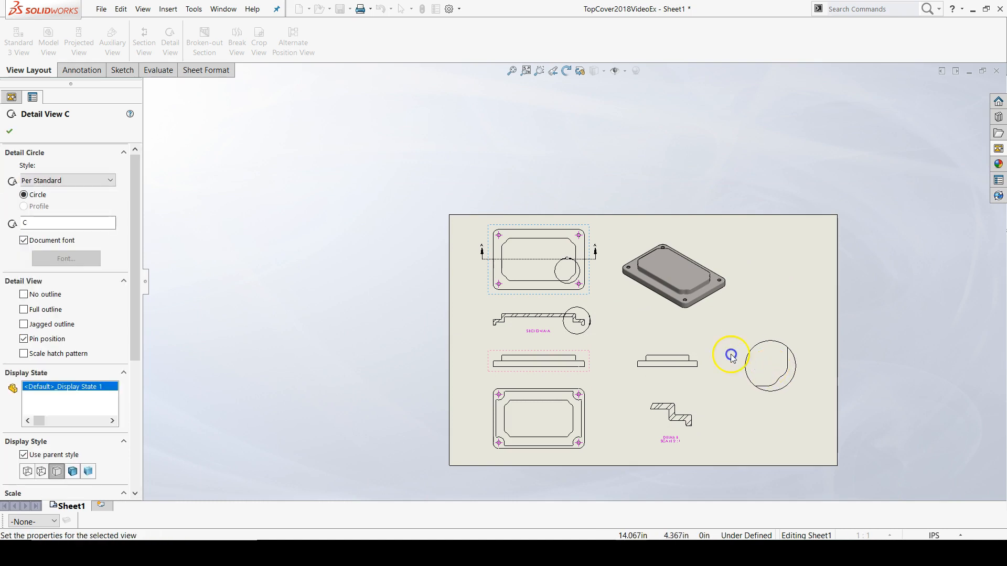
{"action": "scroll", "coordinate": [564, 264], "scroll_direction": "down", "scroll_amount": 6}
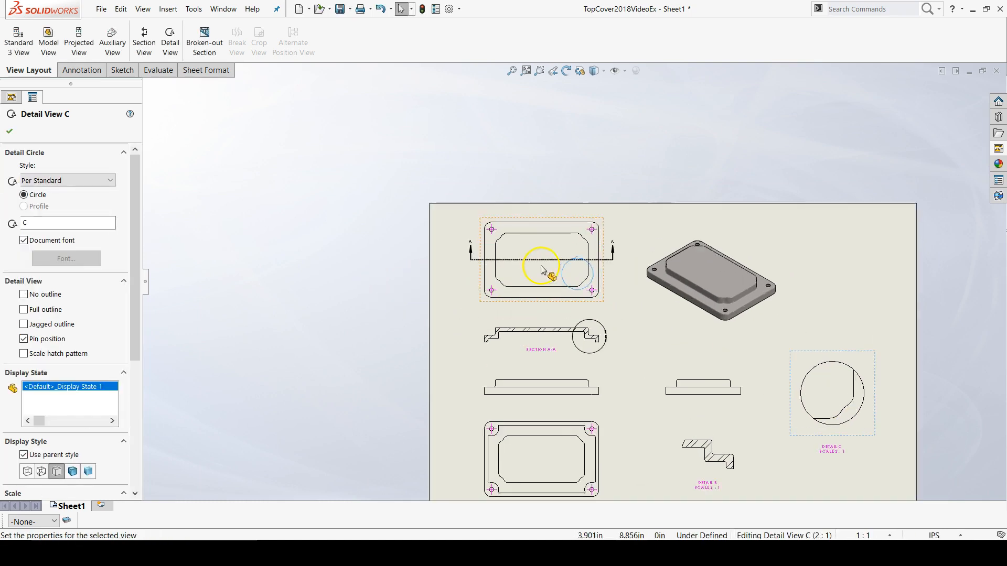
Step: Select detail circle C on the top view and accept its detail view settings
{"action": "left_click", "coordinate": [560, 262]}
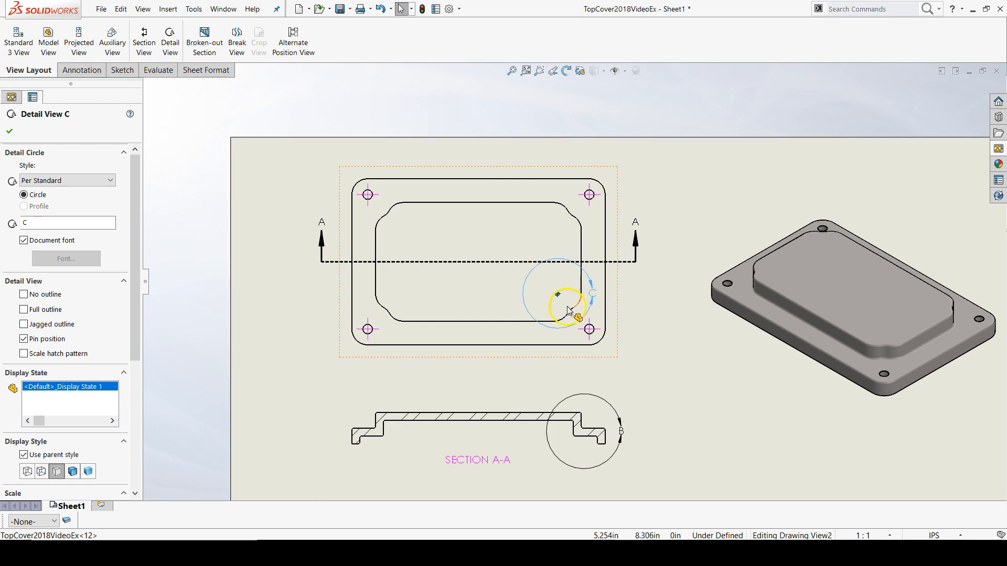
{"action": "left_click", "coordinate": [8, 131]}
{"action": "key", "text": "z"}
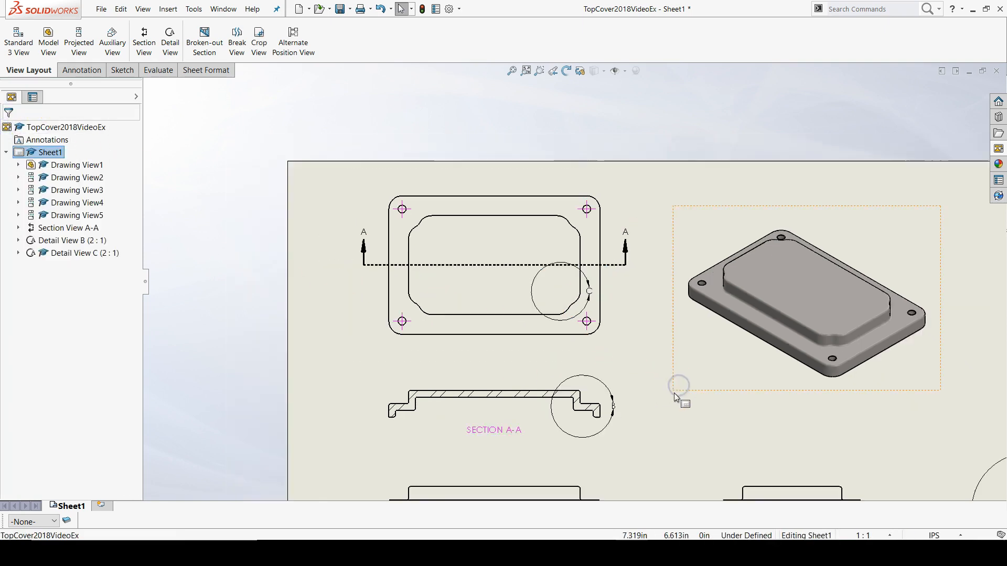
{"action": "key", "text": "z"}
{"action": "key", "text": "z"}
{"action": "key", "text": "z"}
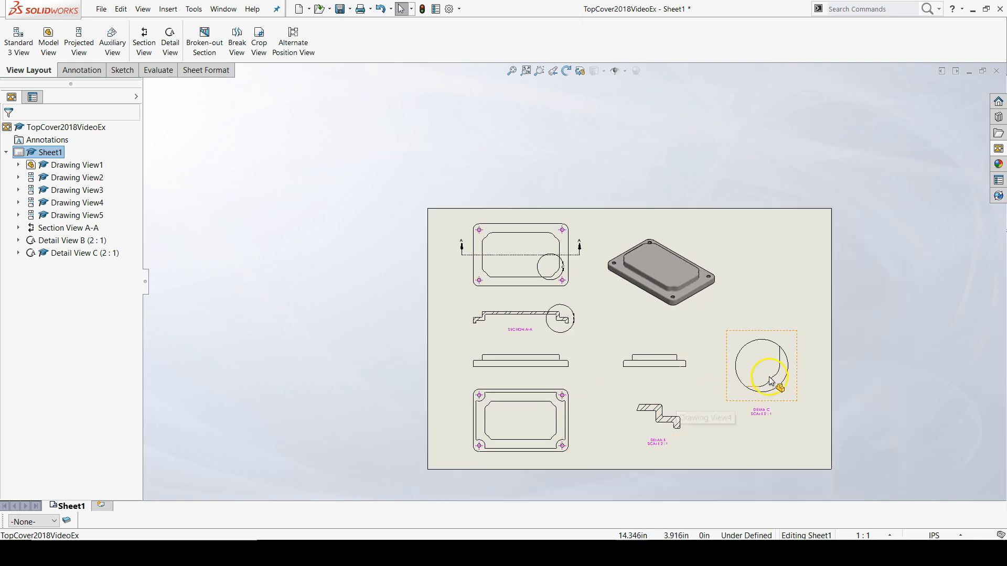
Step: Add a center mark to the arc of the corner cut in detail view C, using the document default display attributes
{"action": "scroll", "coordinate": [763, 380], "scroll_direction": "down", "scroll_amount": 5}
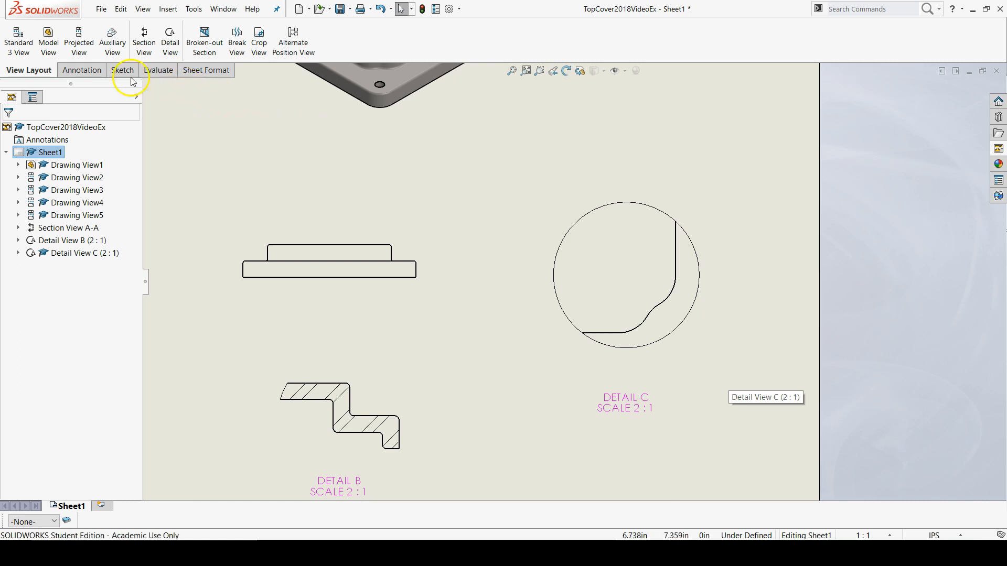
{"action": "left_click", "coordinate": [79, 70]}
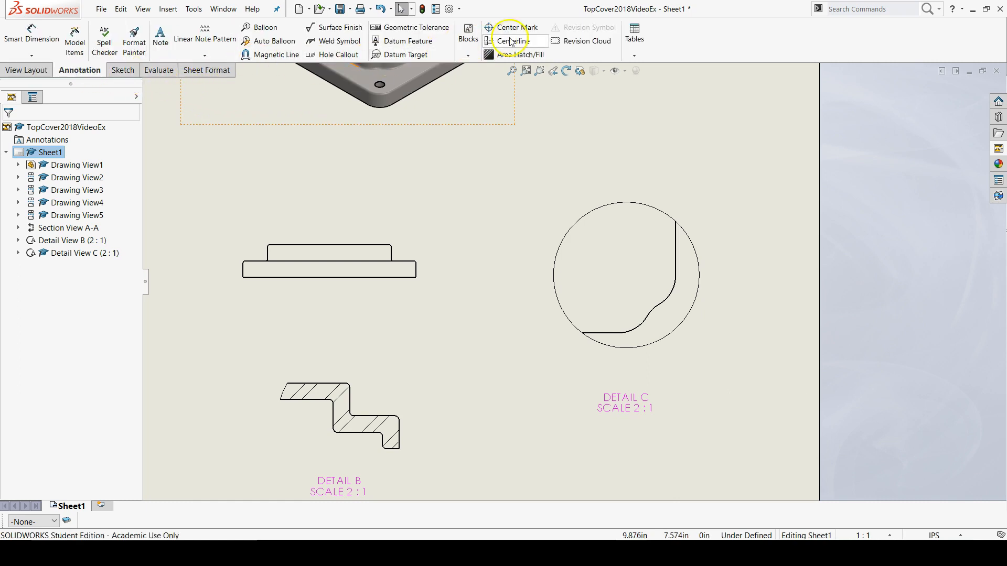
{"action": "left_click", "coordinate": [523, 28]}
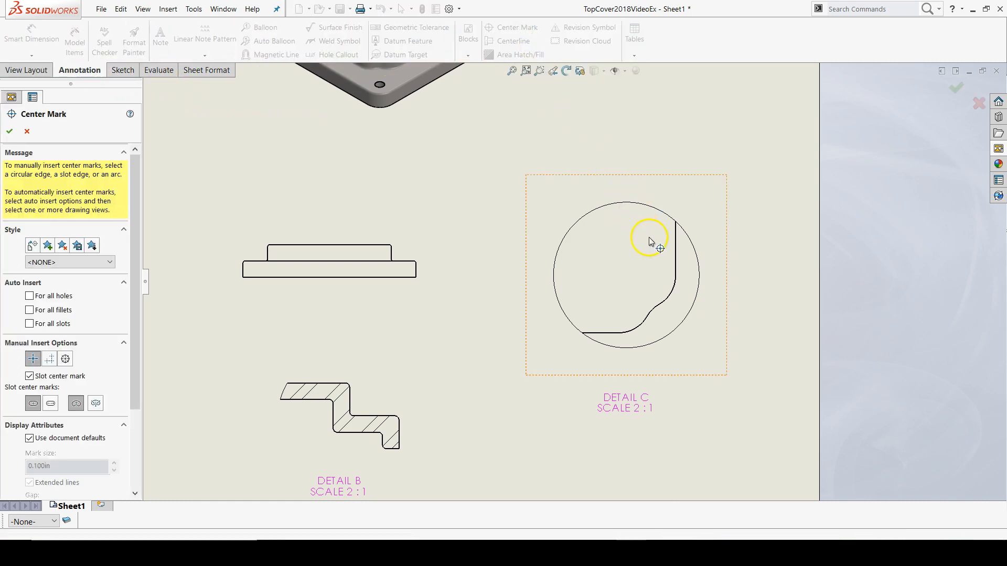
{"action": "left_click", "coordinate": [655, 312]}
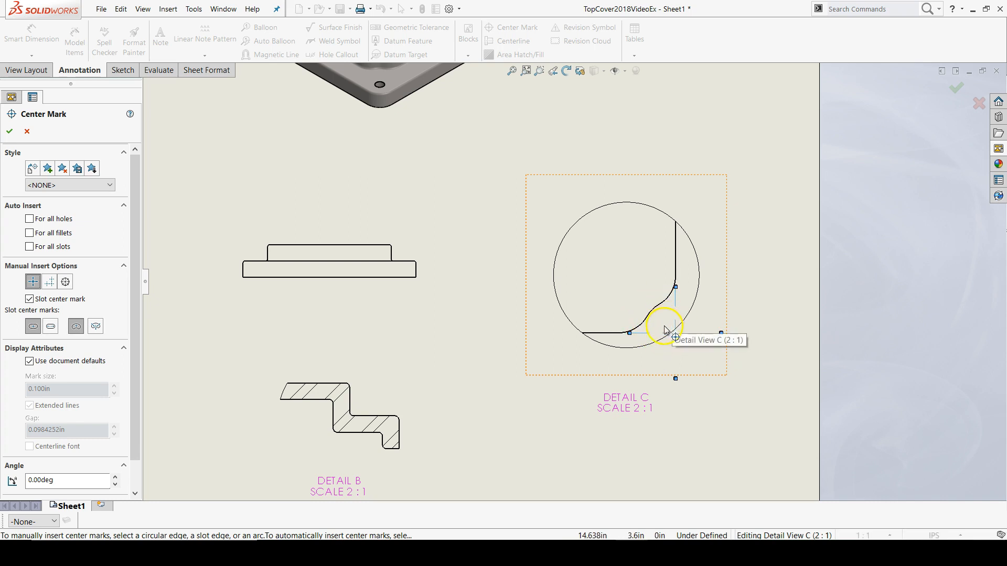
{"action": "scroll", "coordinate": [584, 344], "scroll_direction": "up", "scroll_amount": 3}
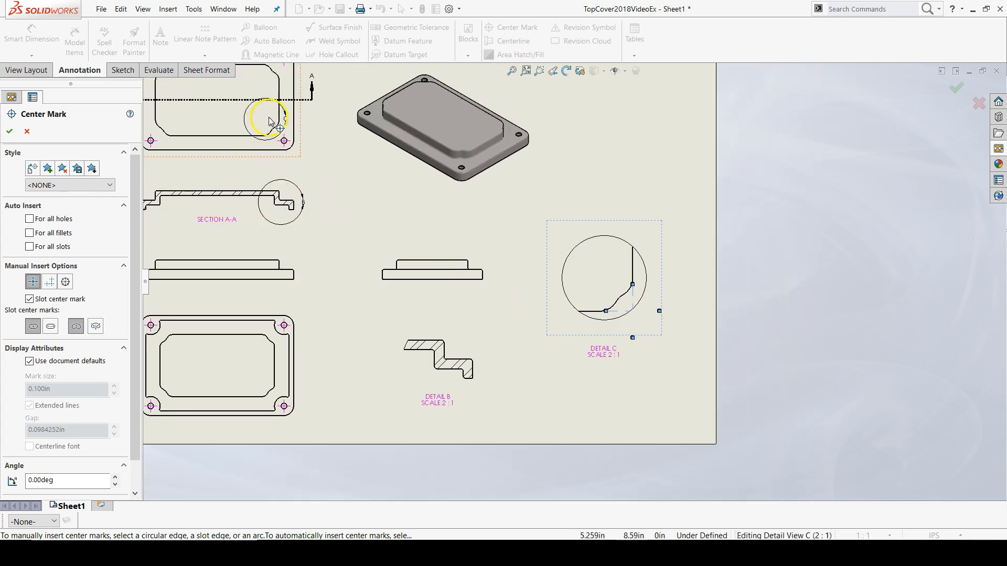
{"action": "scroll", "coordinate": [273, 118], "scroll_direction": "down", "scroll_amount": 1}
{"action": "scroll", "coordinate": [273, 119], "scroll_direction": "down", "scroll_amount": 5}
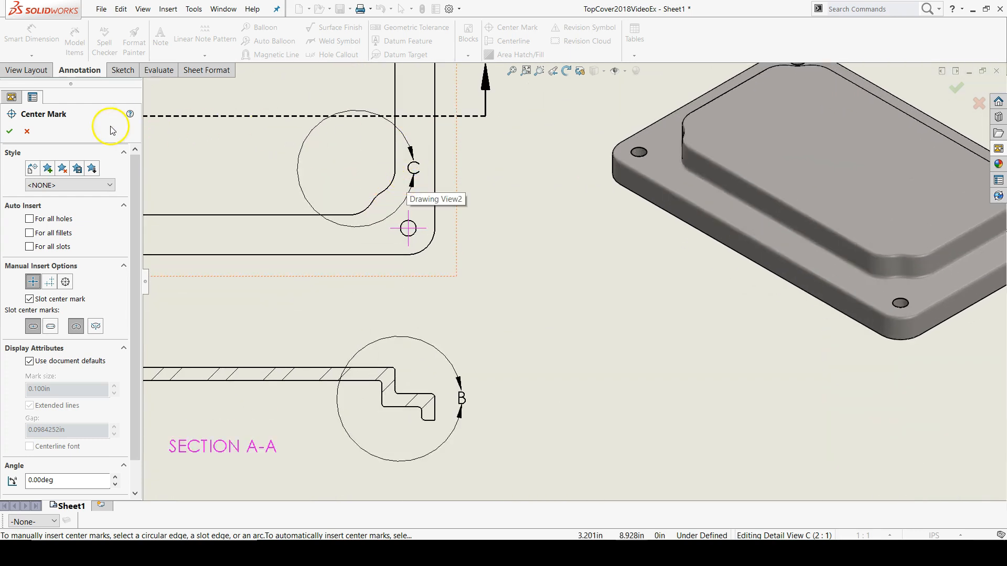
{"action": "left_click", "coordinate": [9, 131]}
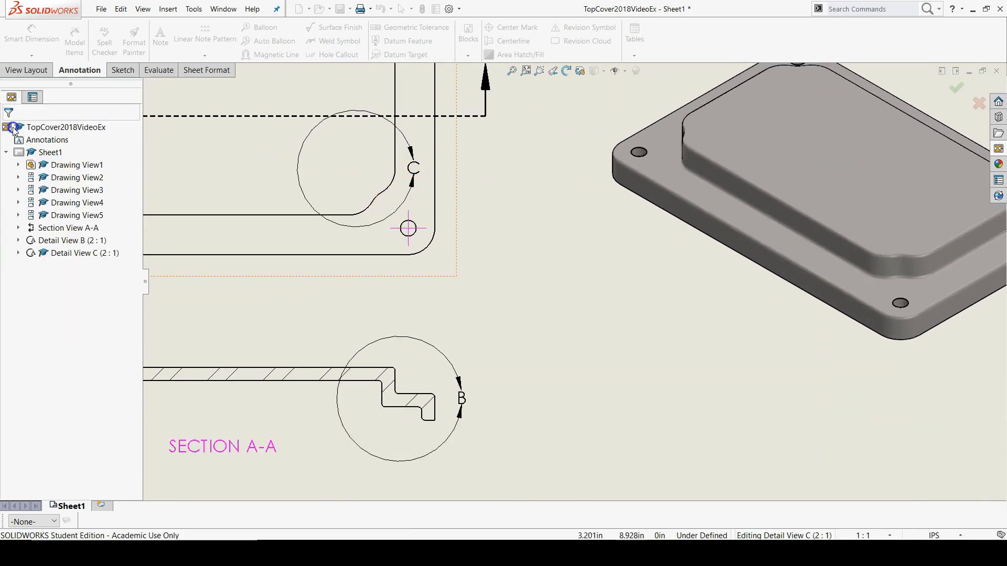
Step: Shift detail circle C on the top view slightly toward the lower-right corner hole so detail C includes the center mark
{"action": "left_click", "coordinate": [411, 148]}
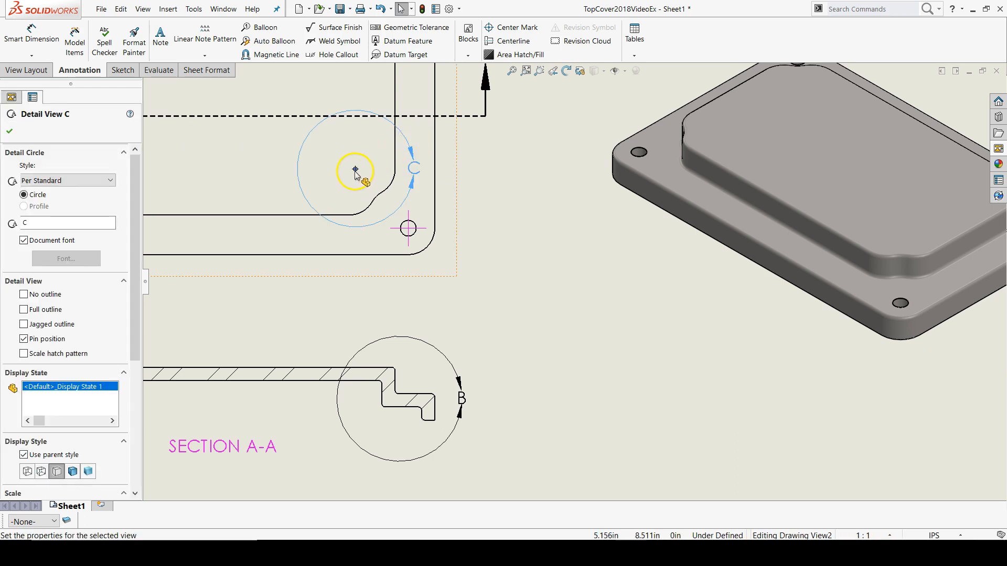
{"action": "left_click_drag", "start_coordinate": [355, 170], "coordinate": [359, 173]}
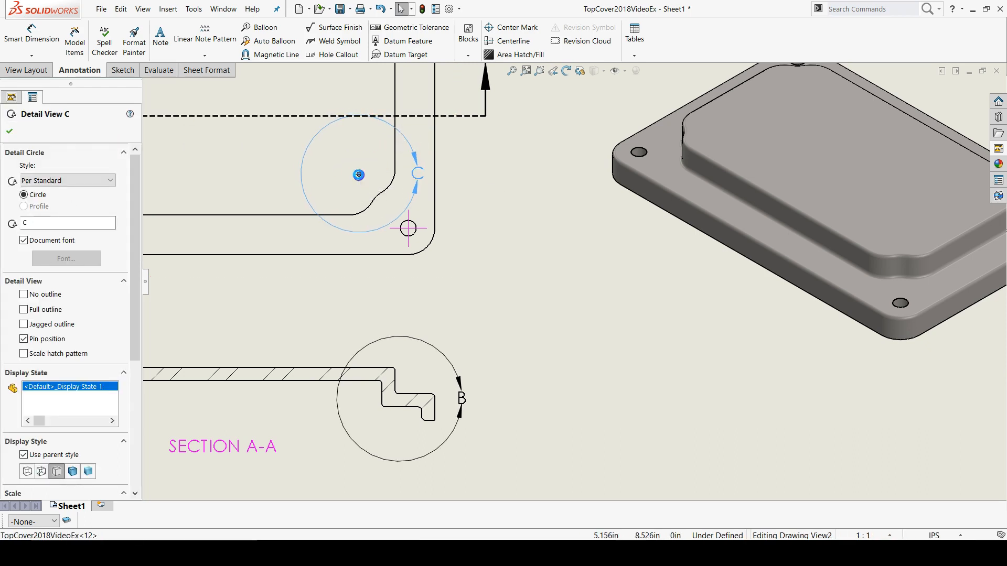
{"action": "left_click", "coordinate": [9, 135]}
{"action": "scroll", "coordinate": [656, 312], "scroll_direction": "up", "scroll_amount": 5}
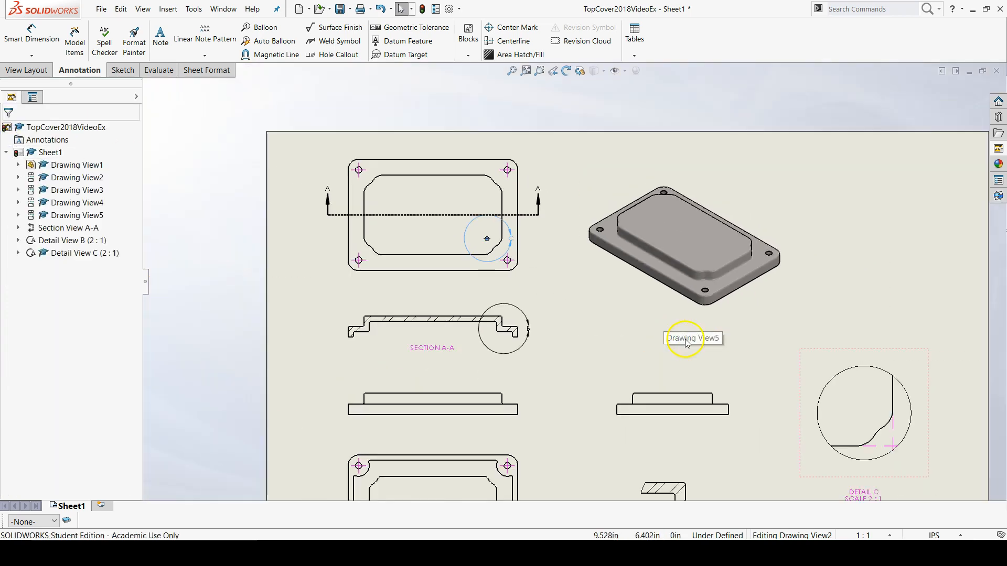
{"action": "scroll", "coordinate": [820, 412], "scroll_direction": "down", "scroll_amount": 4}
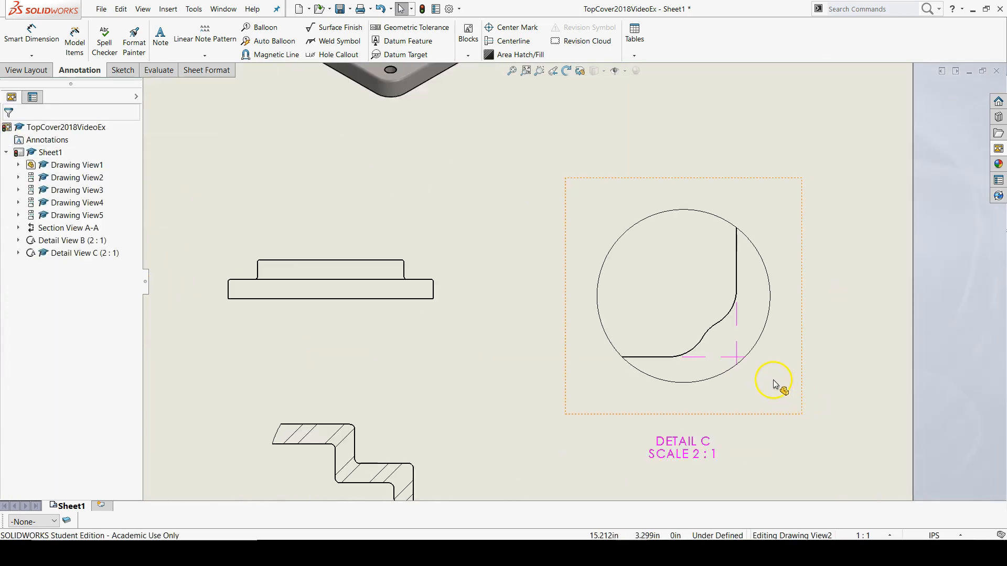
{"action": "scroll", "coordinate": [773, 385], "scroll_direction": "down", "scroll_amount": 2}
{"action": "left_click", "coordinate": [858, 324]}
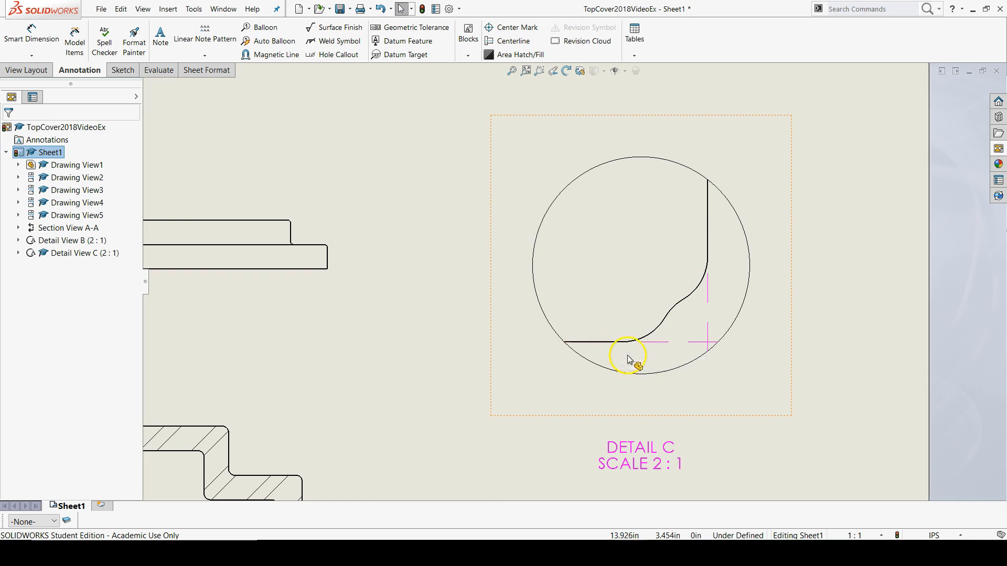
{"action": "scroll", "coordinate": [517, 396], "scroll_direction": "up", "scroll_amount": 8}
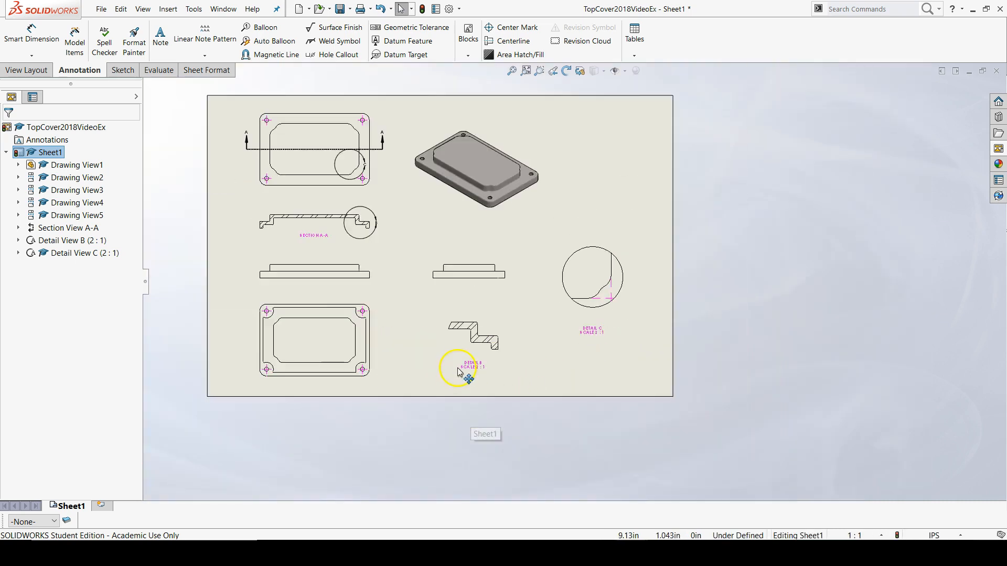
{"action": "scroll", "coordinate": [453, 252], "scroll_direction": "down", "scroll_amount": 4}
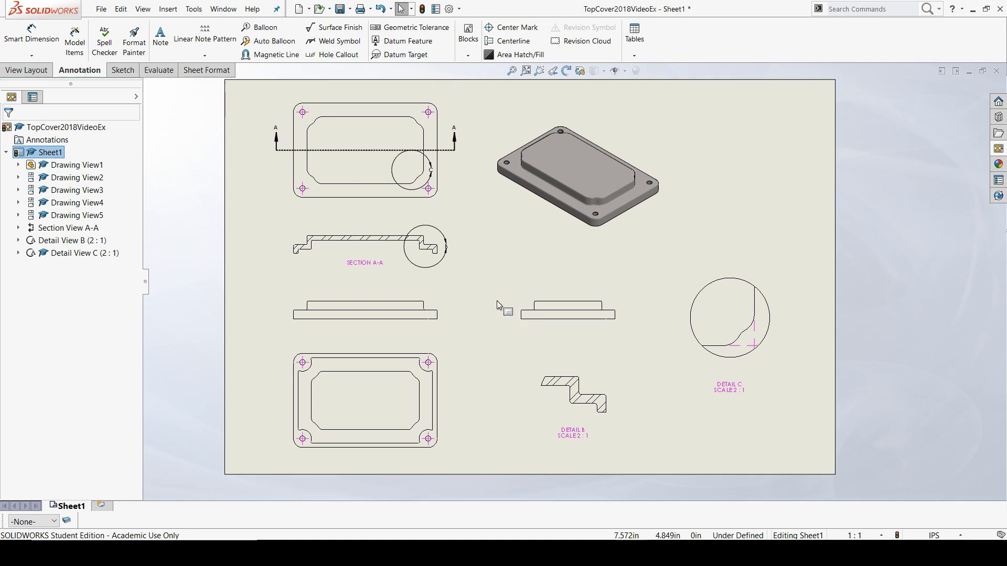
{"action": "left_click", "coordinate": [428, 329]}
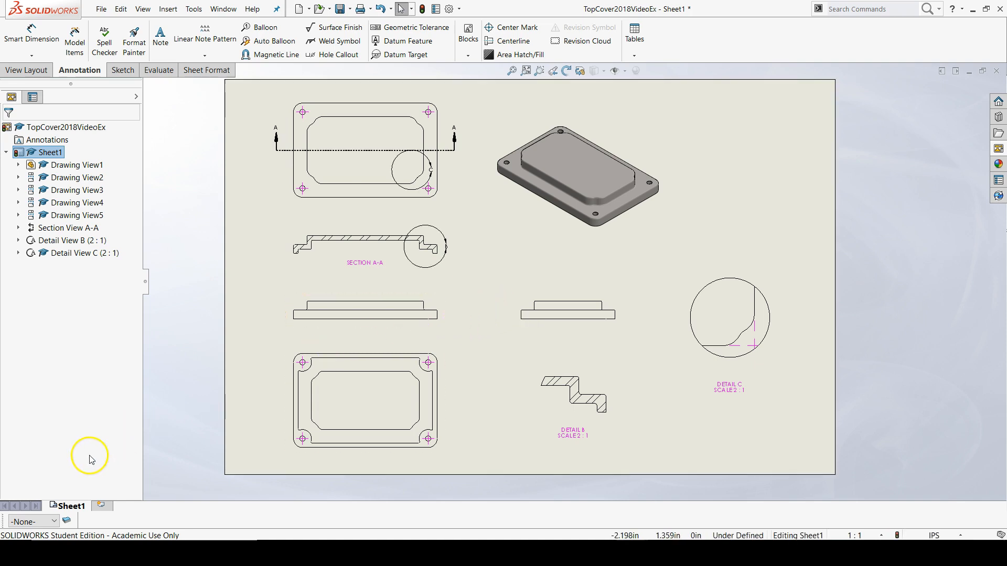